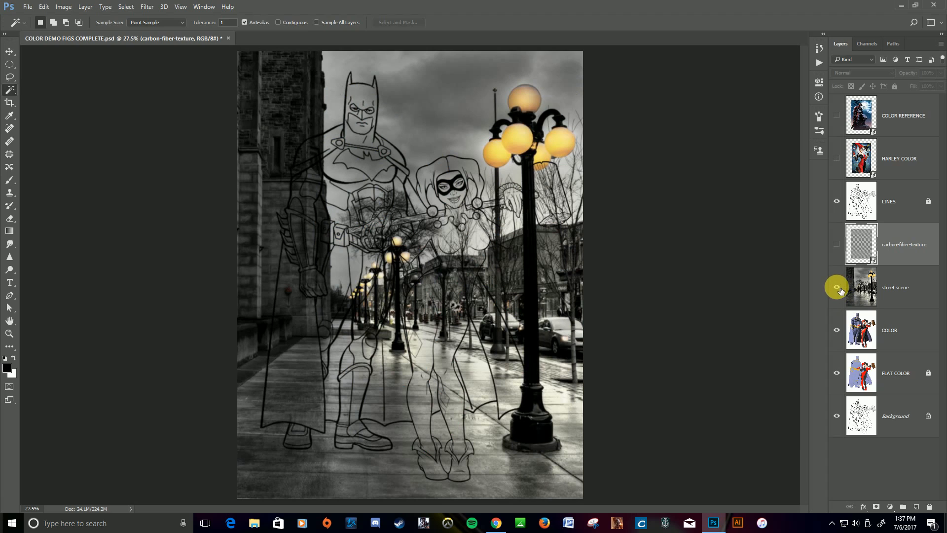
# Toggle the street scene layer off and on to check the coloured figures beneath it.
pyautogui.click(837, 287)
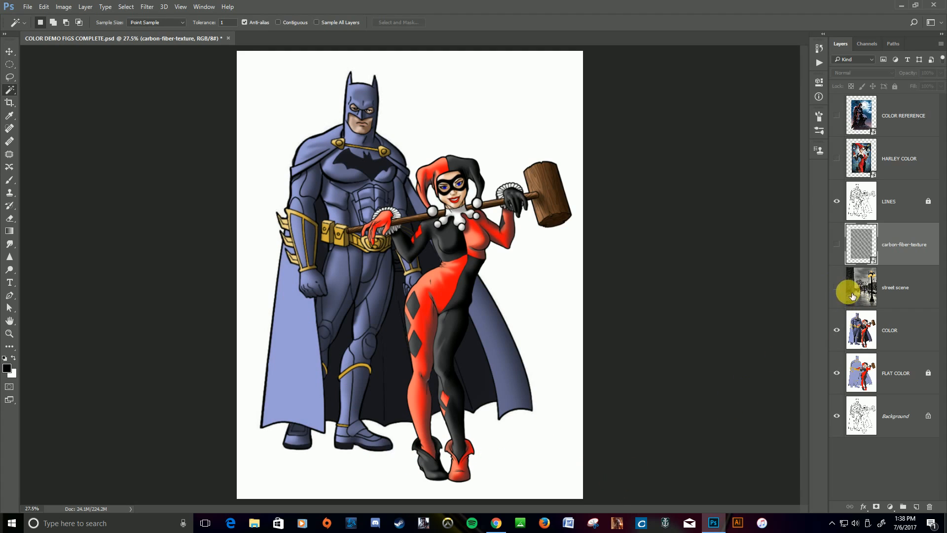
pyautogui.click(837, 288)
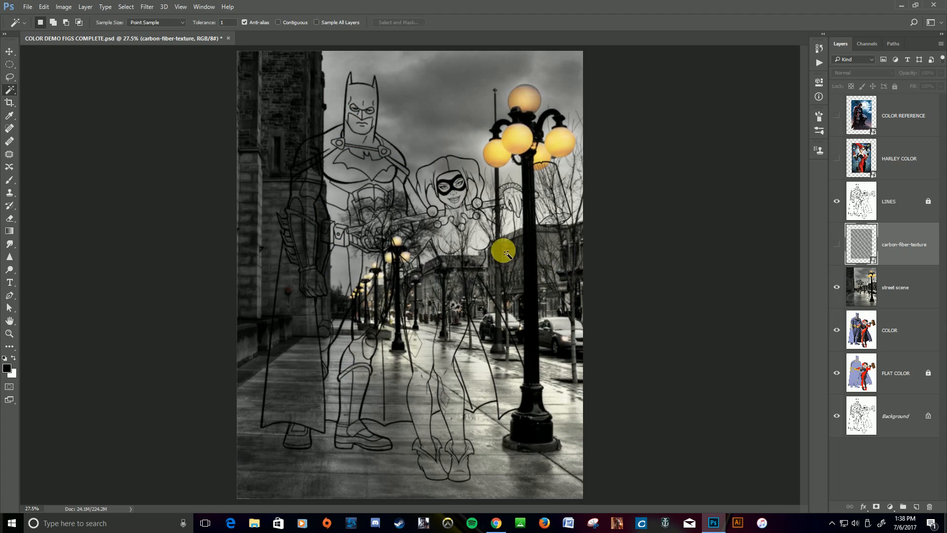
pyautogui.scroll(-2, 469, 217)
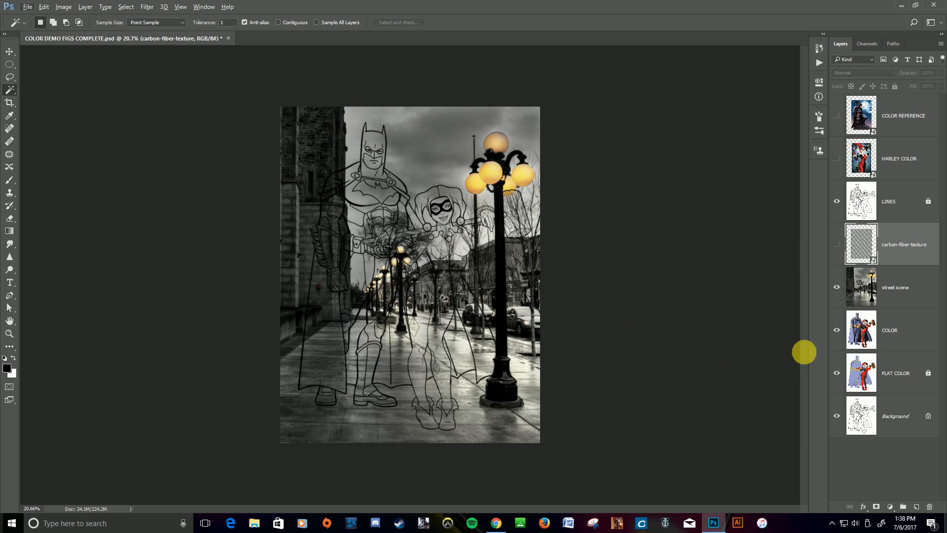
# Flip the street scene layer horizontally by transforming its width across the opposite edge.
pyautogui.click(874, 290)
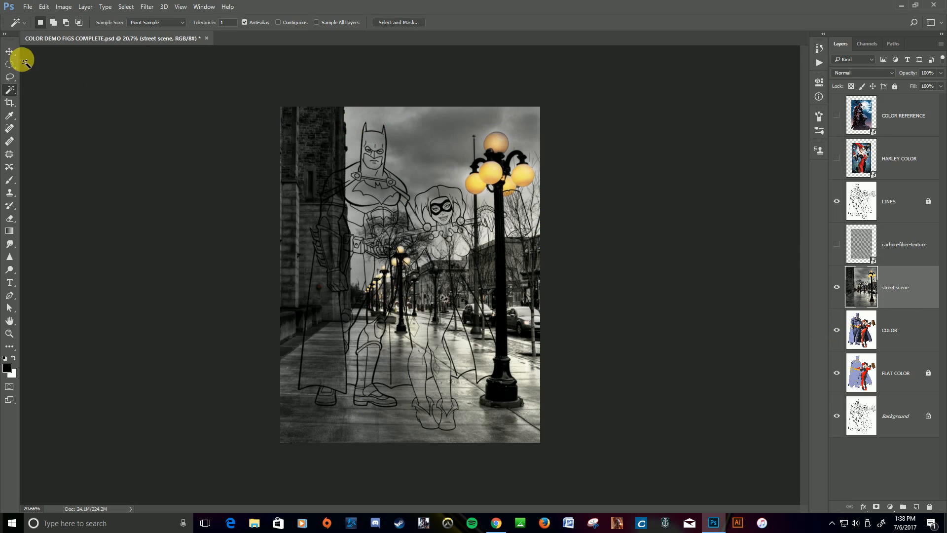
pyautogui.click(9, 51)
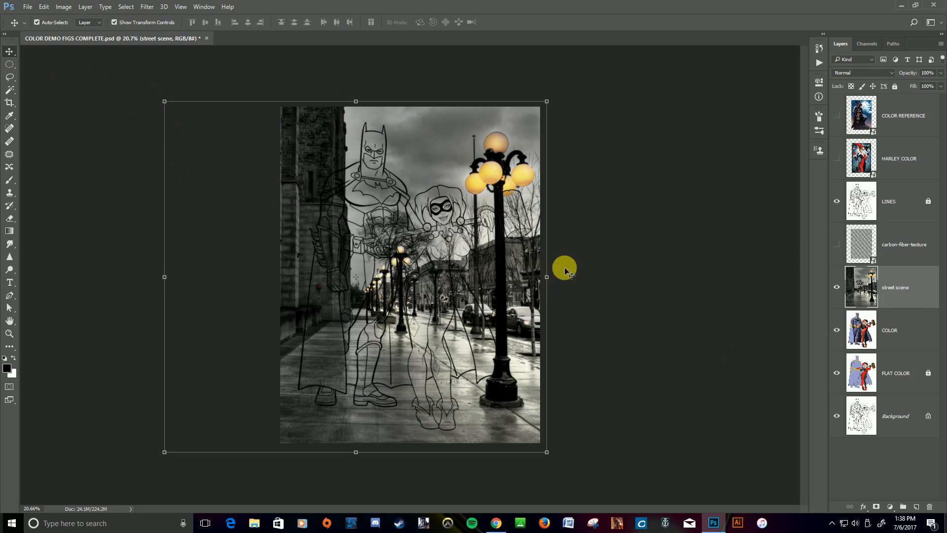
pyautogui.click(837, 287)
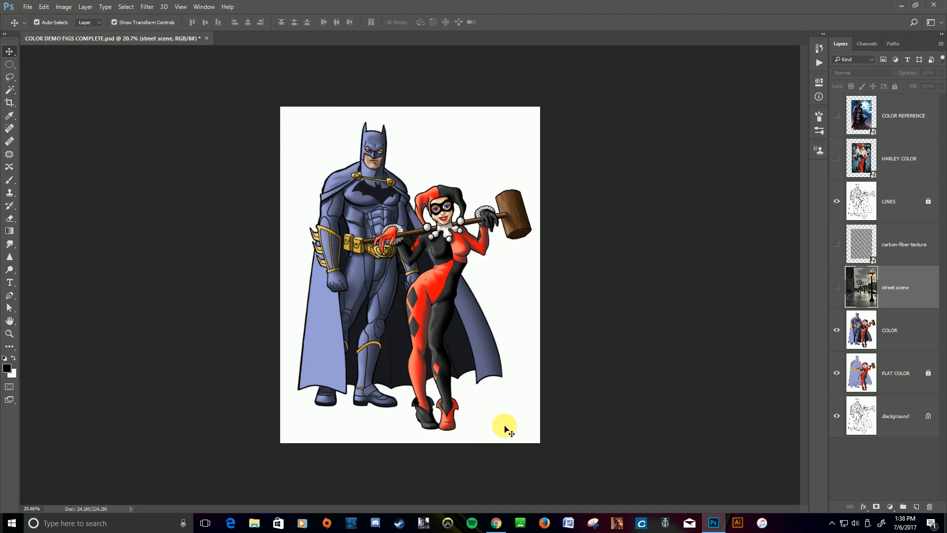
pyautogui.click(837, 288)
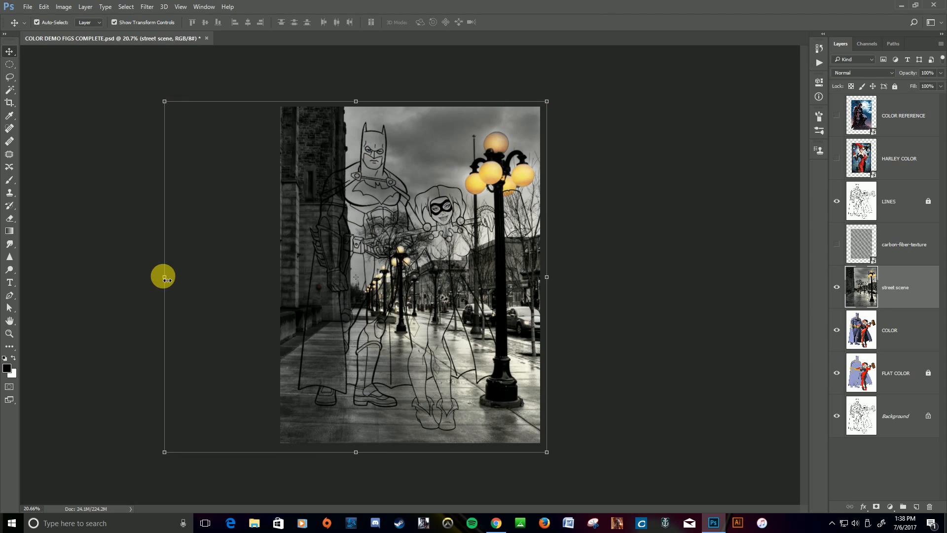
pyautogui.moveTo(167, 280); pyautogui.dragTo(768, 282)
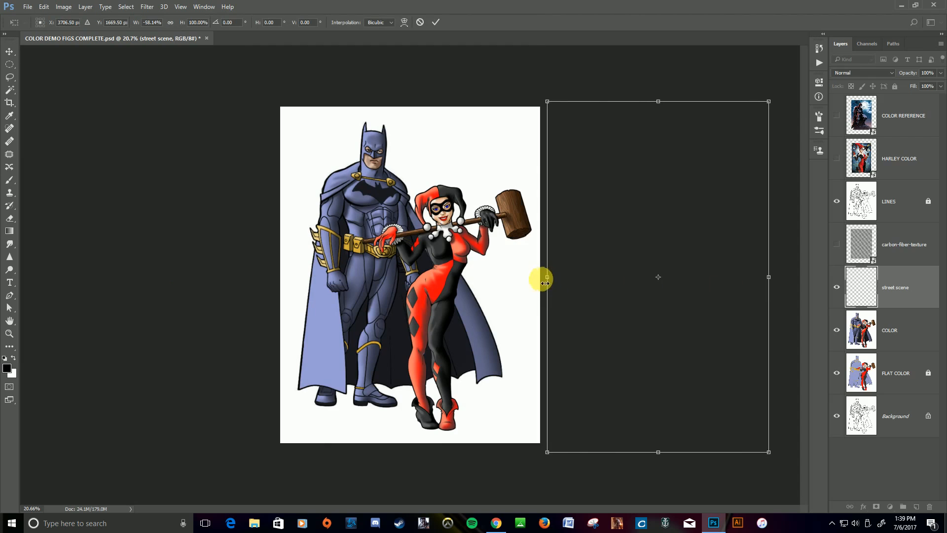
pyautogui.moveTo(545, 280); pyautogui.dragTo(397, 277)
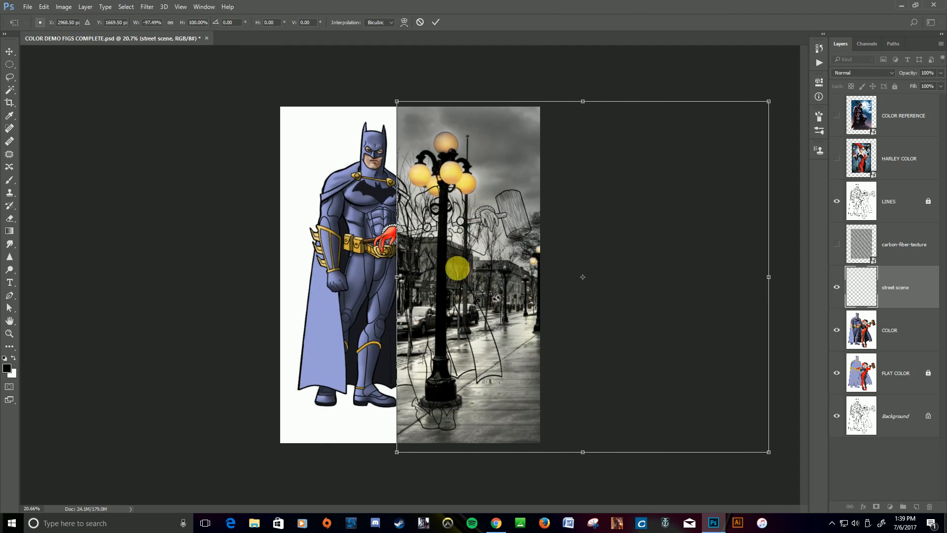
# Reposition the mirrored street scene and enlarge it to about 122% width and 125% height so it covers the canvas.
pyautogui.moveTo(631, 256); pyautogui.dragTo(484, 198)
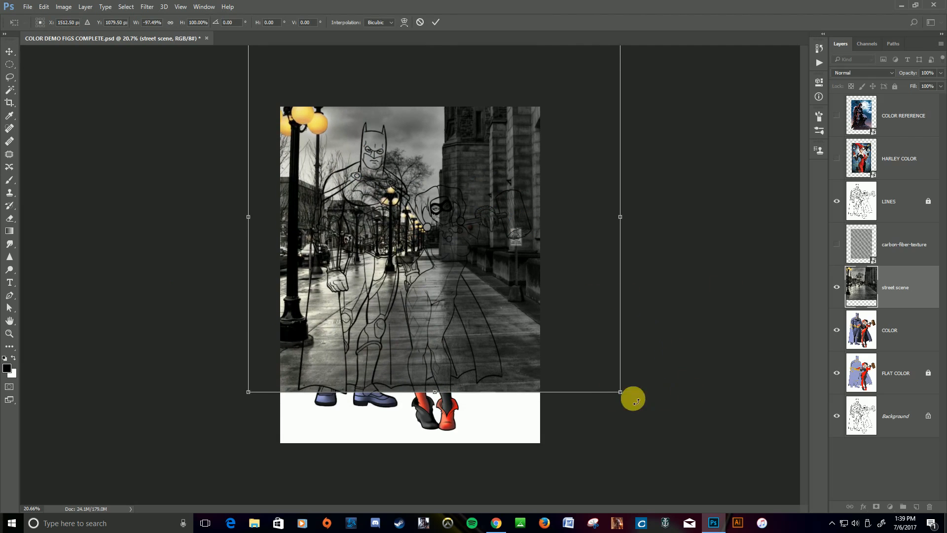
pyautogui.moveTo(621, 393); pyautogui.dragTo(684, 453)
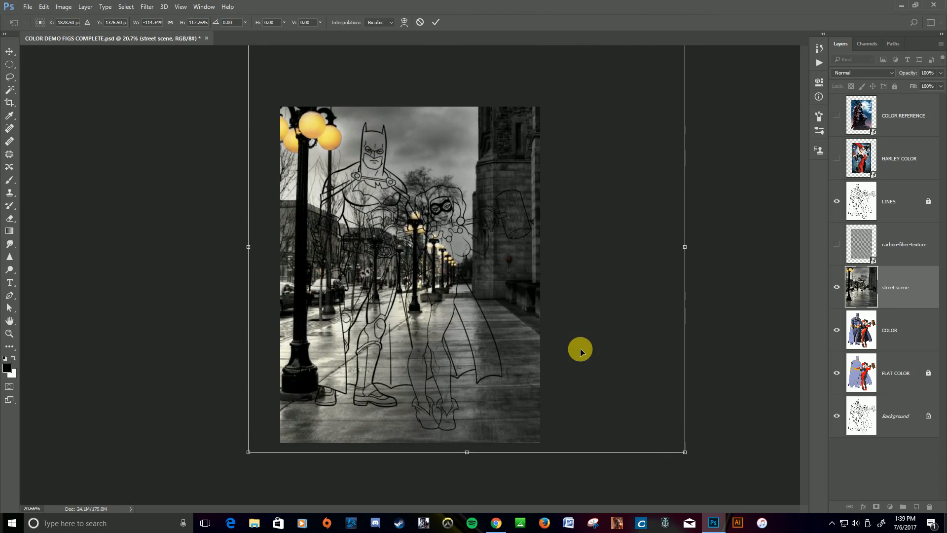
pyautogui.moveTo(579, 349); pyautogui.dragTo(571, 330)
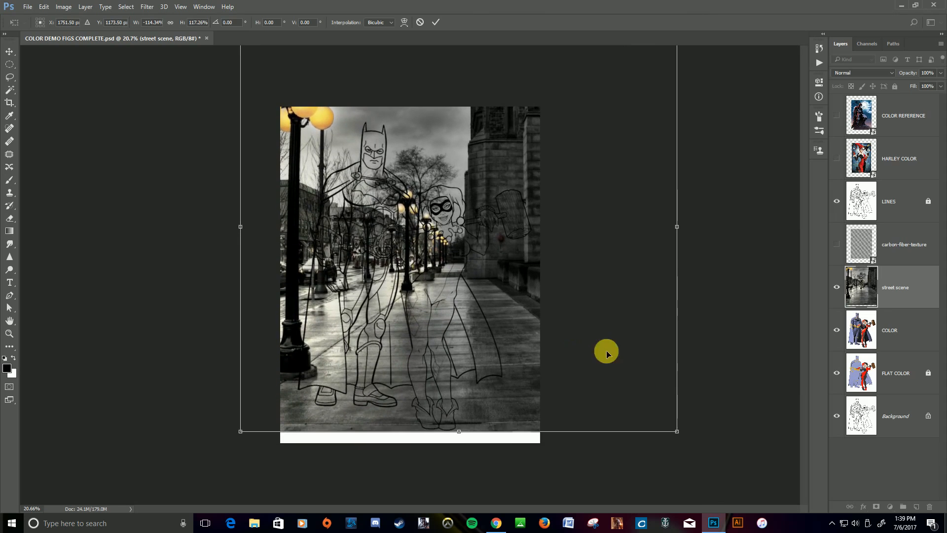
pyautogui.moveTo(680, 438); pyautogui.dragTo(705, 456)
pyautogui.moveTo(558, 343)
pyautogui.mouseDown()
pyautogui.moveTo(547, 324)
pyautogui.moveTo(556, 331)
pyautogui.mouseUp()
pyautogui.moveTo(705, 446)
pyautogui.mouseDown()
pyautogui.moveTo(713, 453)
pyautogui.moveTo(701, 444)
pyautogui.mouseUp()
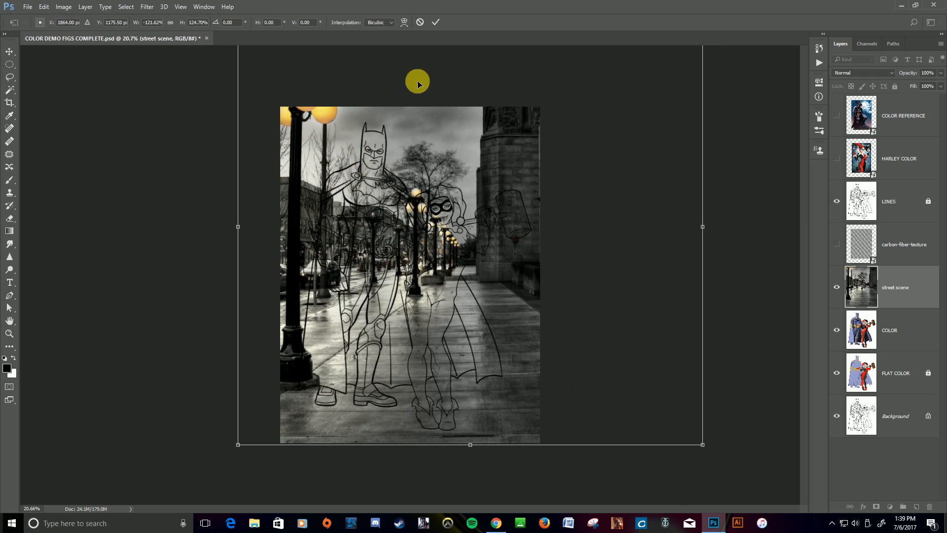
pyautogui.press('Return')
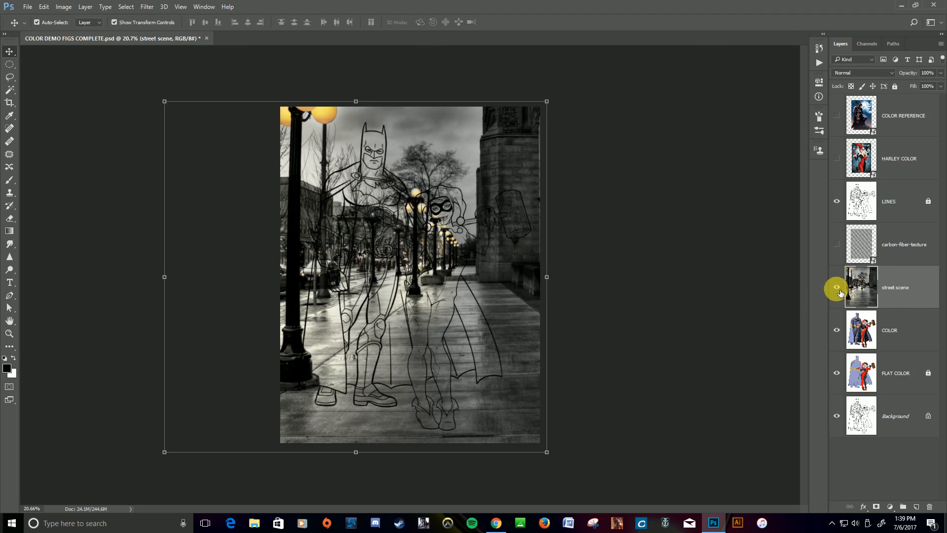
# Move the street scene layer directly beneath the COLOR layer and make COLOR the active layer.
pyautogui.moveTo(913, 296); pyautogui.dragTo(914, 344)
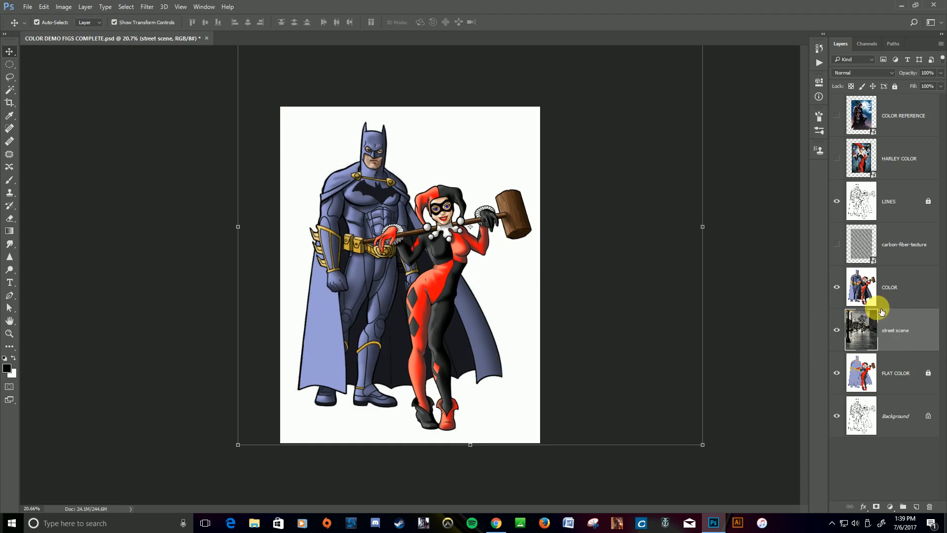
pyautogui.click(906, 286)
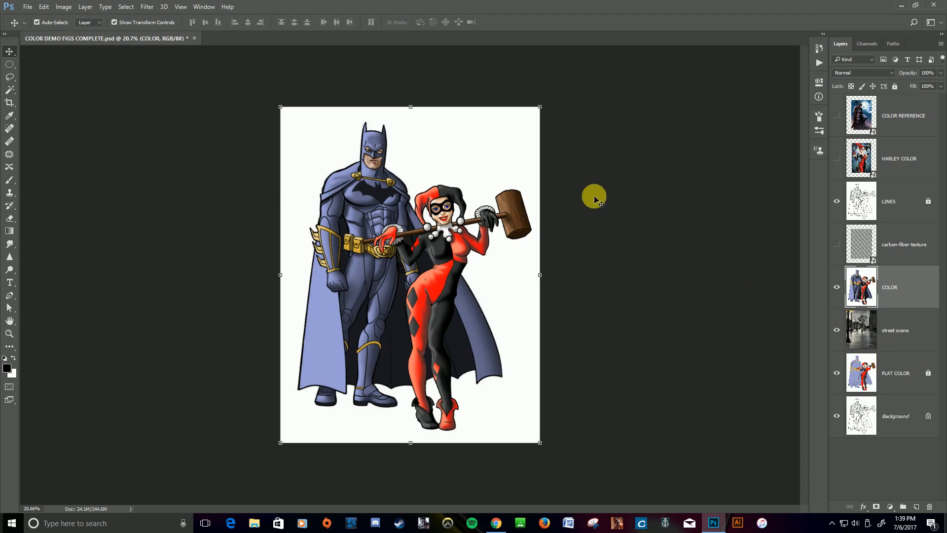
# Delete the white background around the figures on the COLOR layer, using a contiguous Magic Wand selection at tolerance 100, and deselect.
pyautogui.click(9, 92)
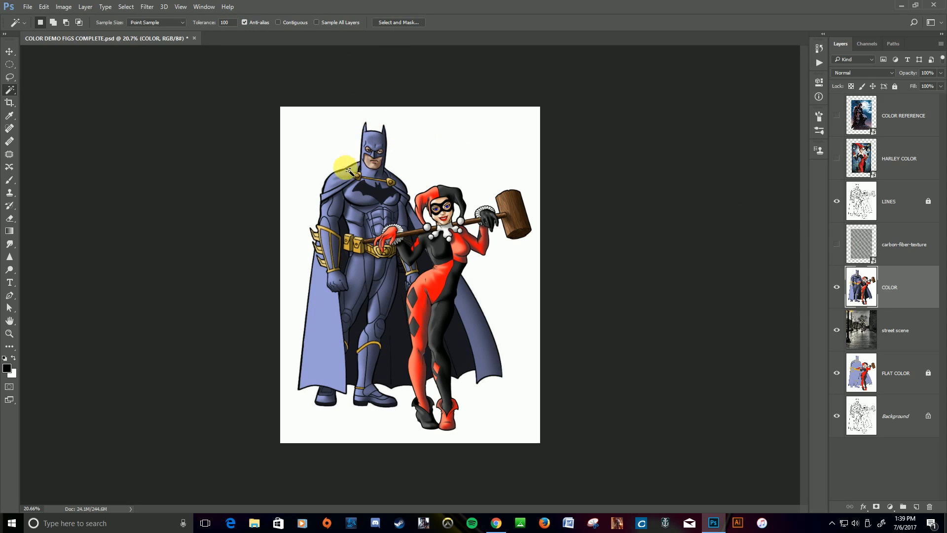
pyautogui.click(428, 164)
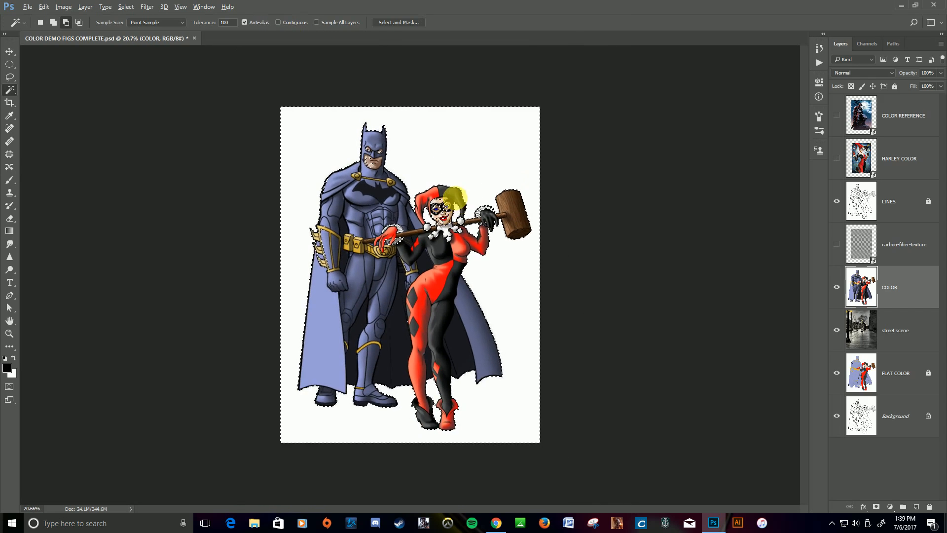
pyautogui.hotkey('ctrl', 'd')
pyautogui.click(278, 23)
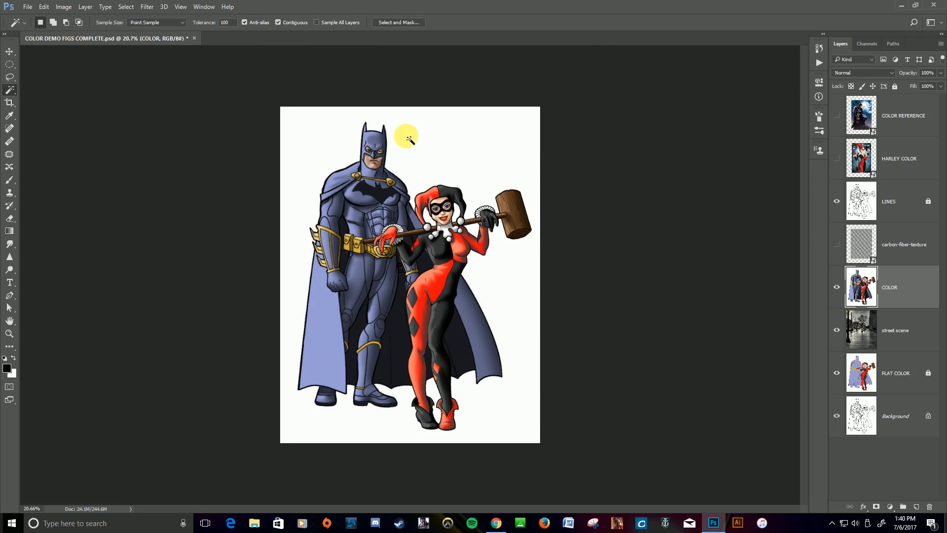
pyautogui.click(449, 226)
pyautogui.hotkey('ctrl', '+')
pyautogui.hotkey('ctrl', '+')
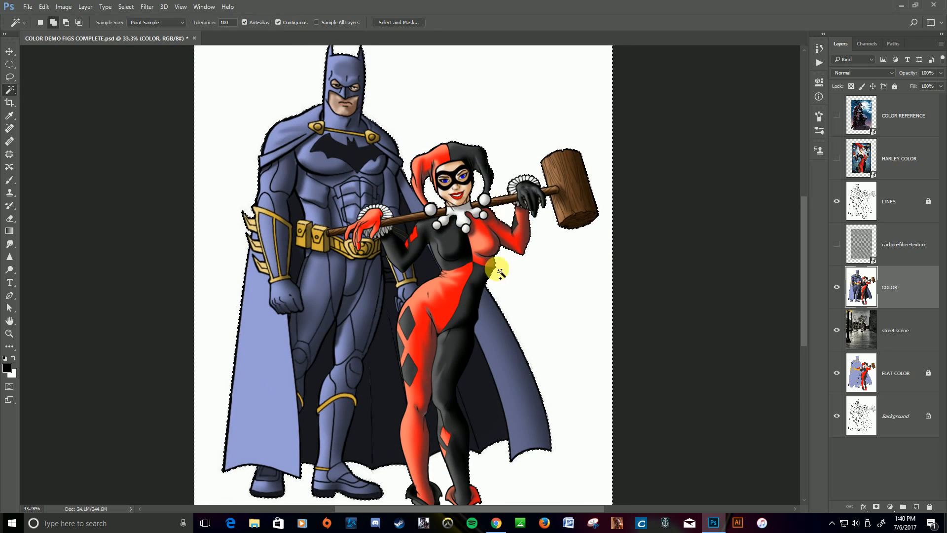
pyautogui.scroll(-3, 482, 449)
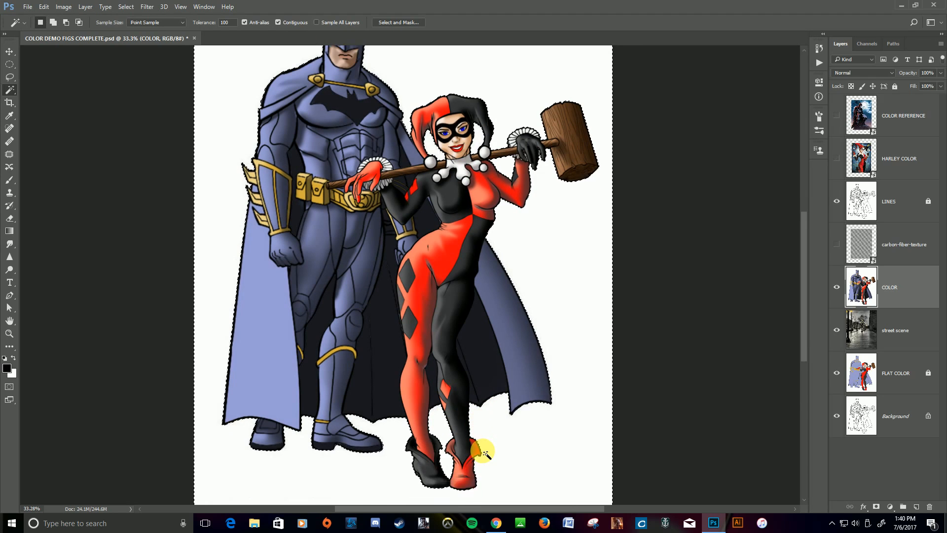
pyautogui.scroll(2, 483, 450)
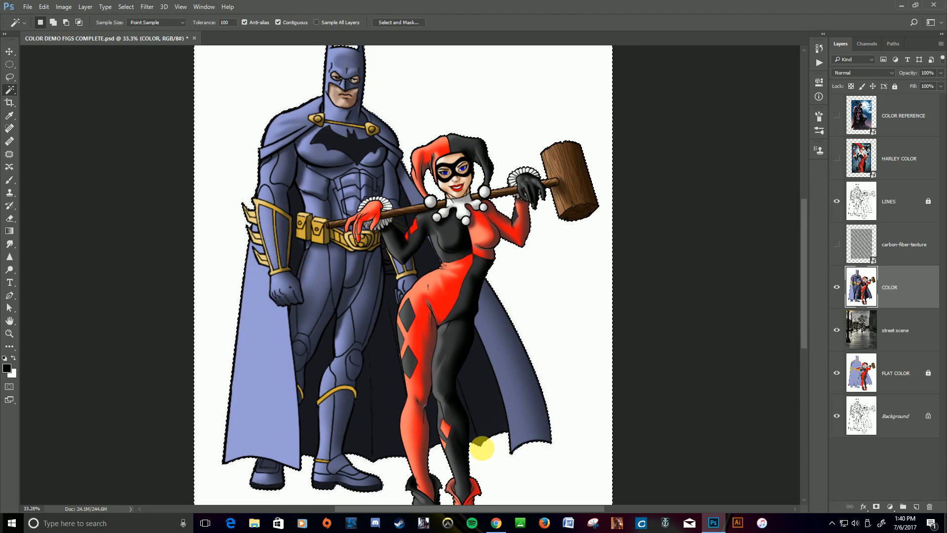
pyautogui.press('Delete')
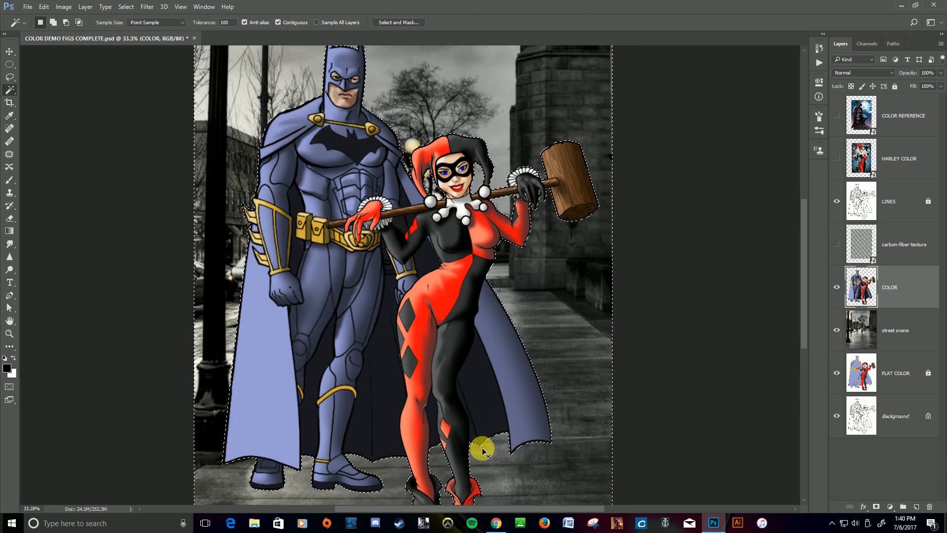
pyautogui.hotkey('ctrl', 'd')
pyautogui.hotkey('ctrl', '-')
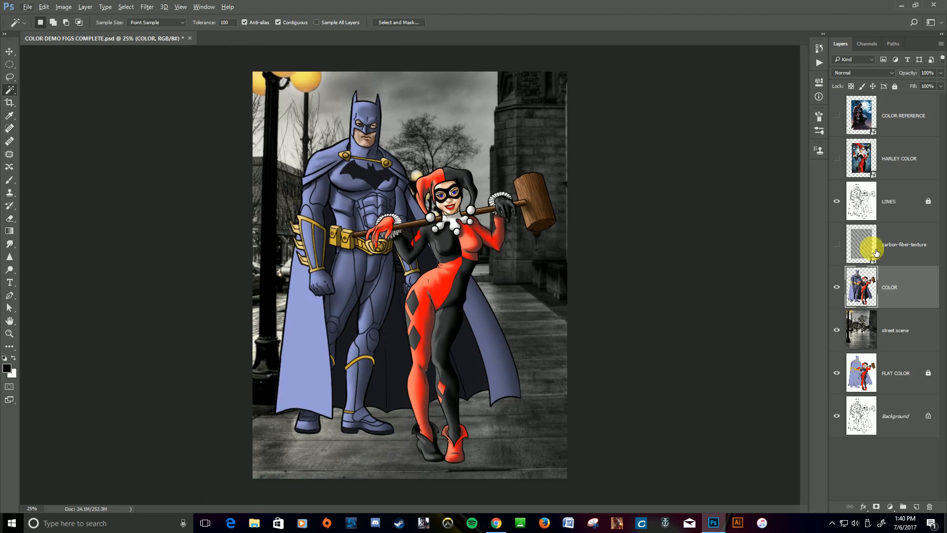
# Show the carbon-fiber-texture layer, scale it to 13.64% so it covers more of both figures, and hide it again.
pyautogui.click(837, 244)
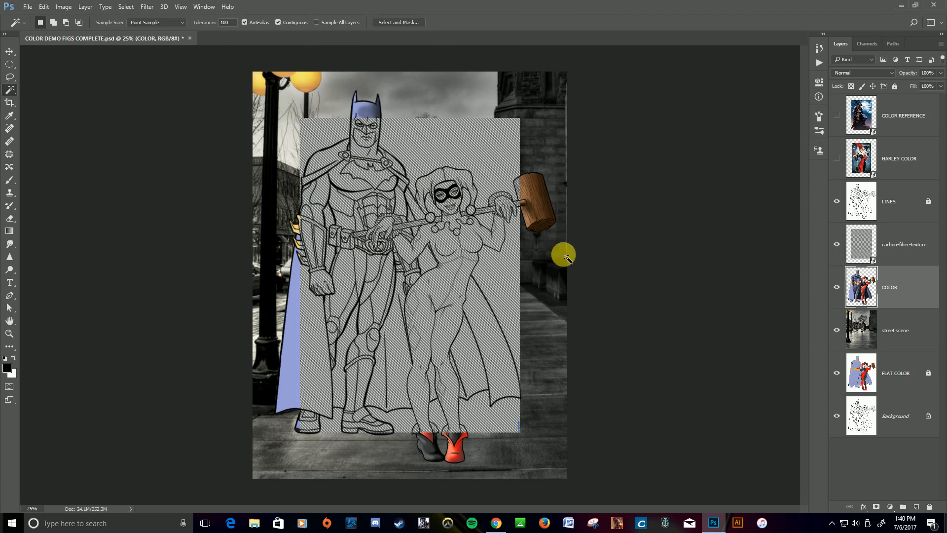
pyautogui.click(896, 251)
pyautogui.click(10, 51)
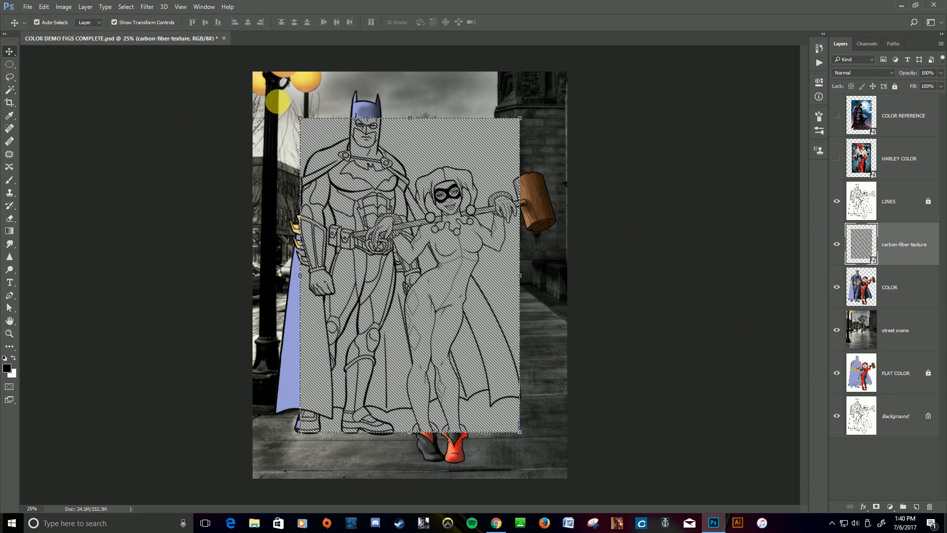
pyautogui.moveTo(299, 118); pyautogui.dragTo(278, 88)
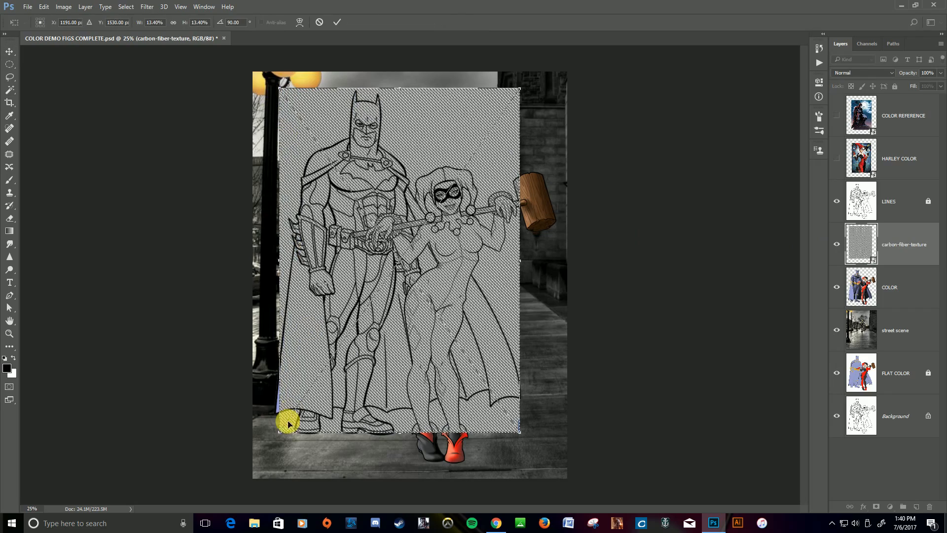
pyautogui.moveTo(285, 434); pyautogui.dragTo(279, 438)
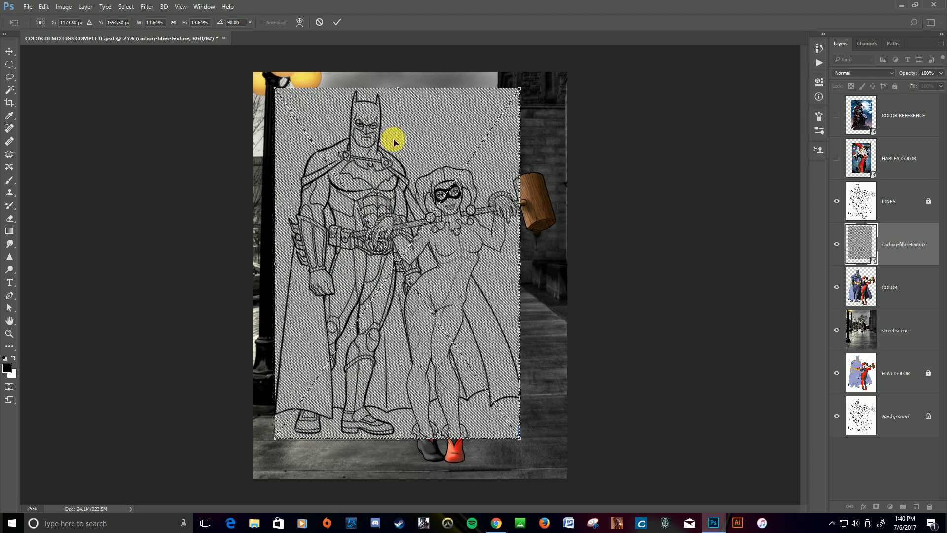
pyautogui.press('Return')
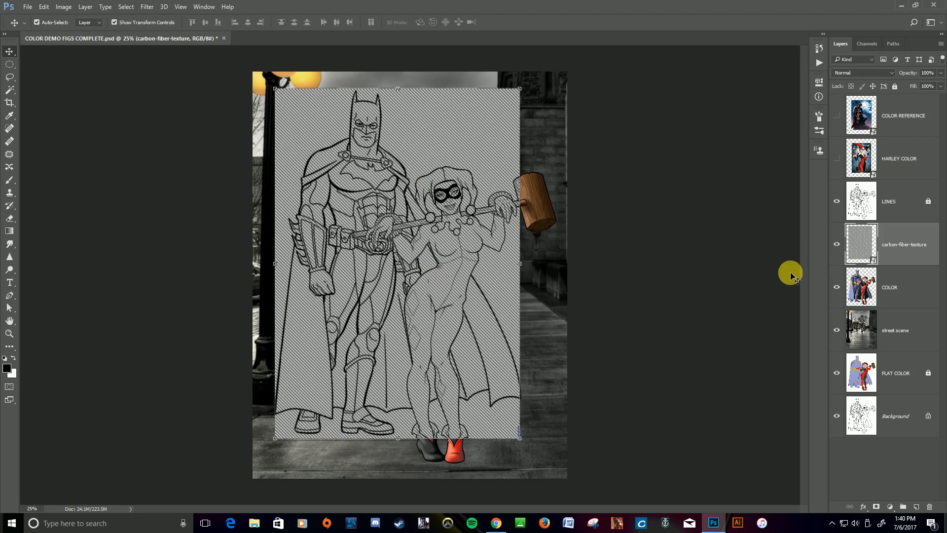
pyautogui.click(836, 244)
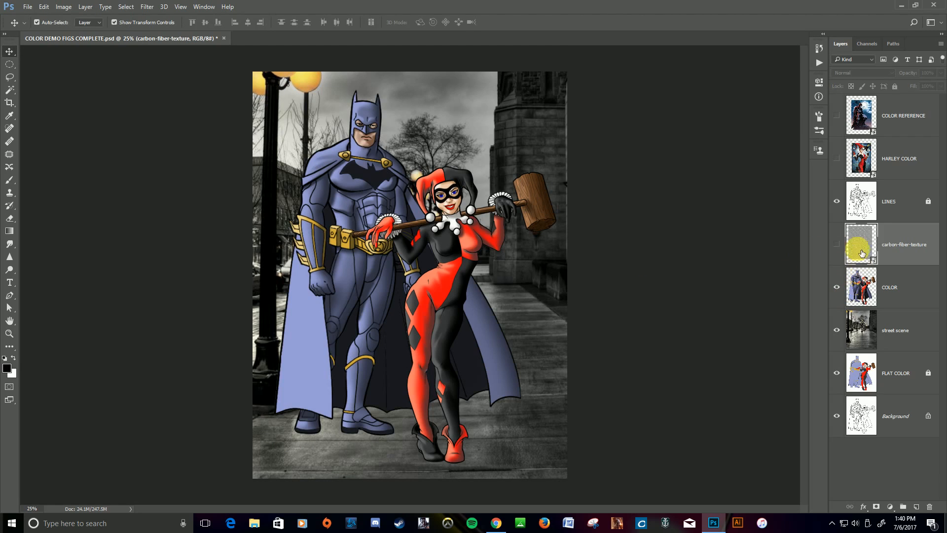
# On the LINES layer, select Batman's cowl and chest with the contiguous Magic Wand at tolerance 100.
pyautogui.click(895, 203)
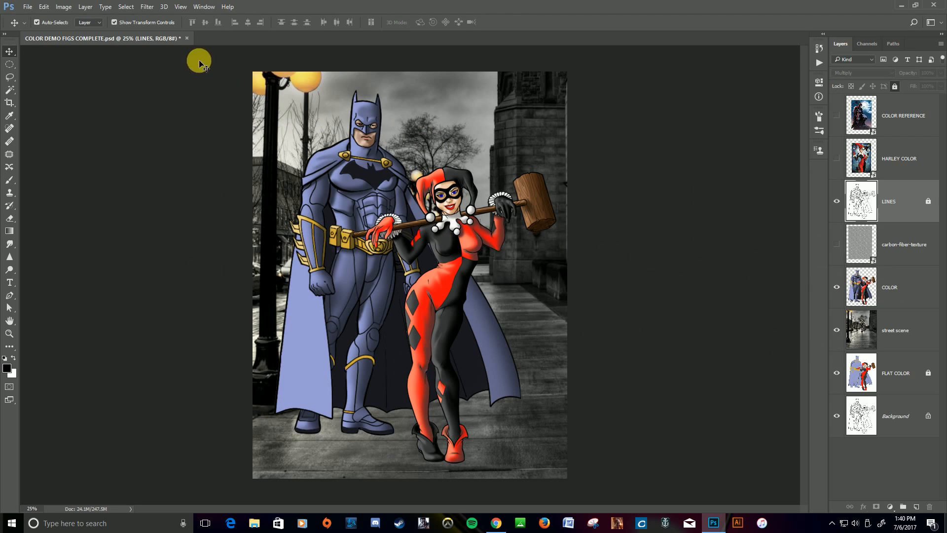
pyautogui.click(9, 89)
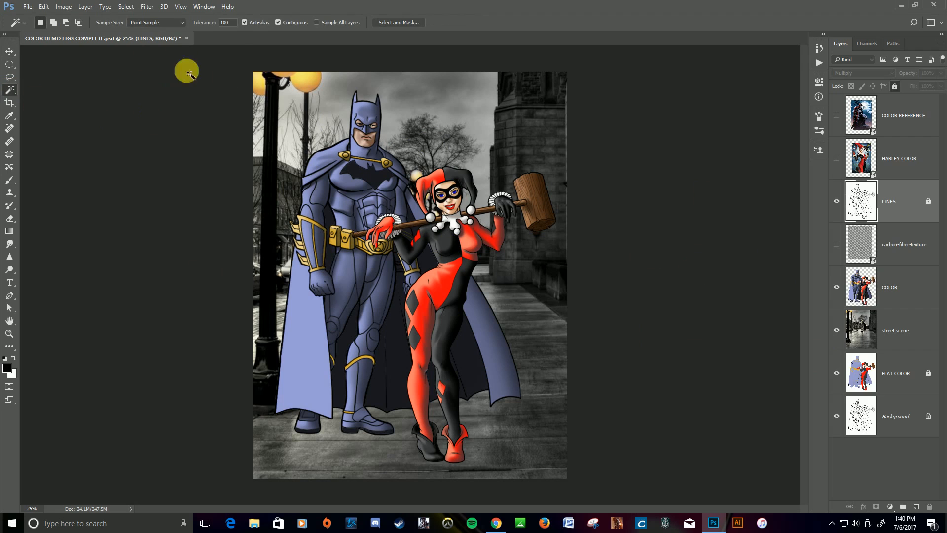
pyautogui.click(234, 24)
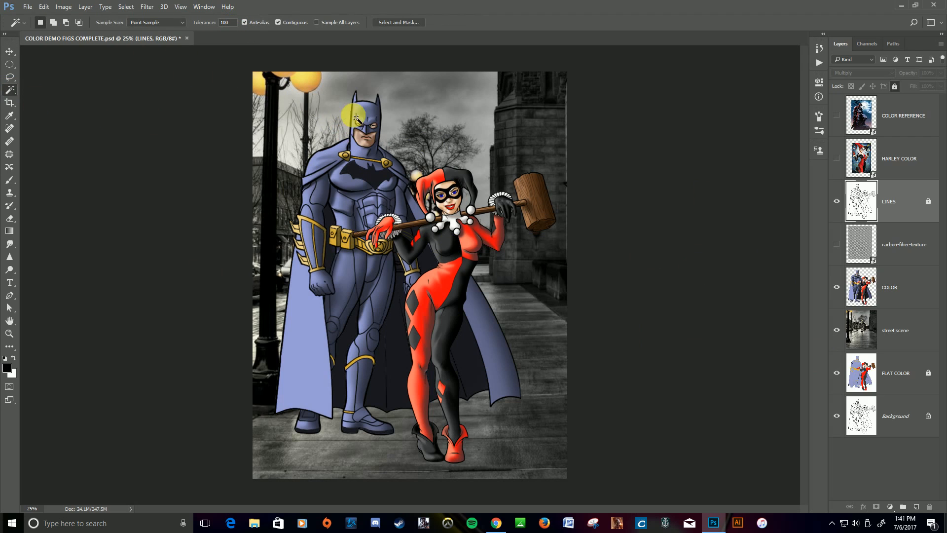
pyautogui.scroll(9, 364, 112)
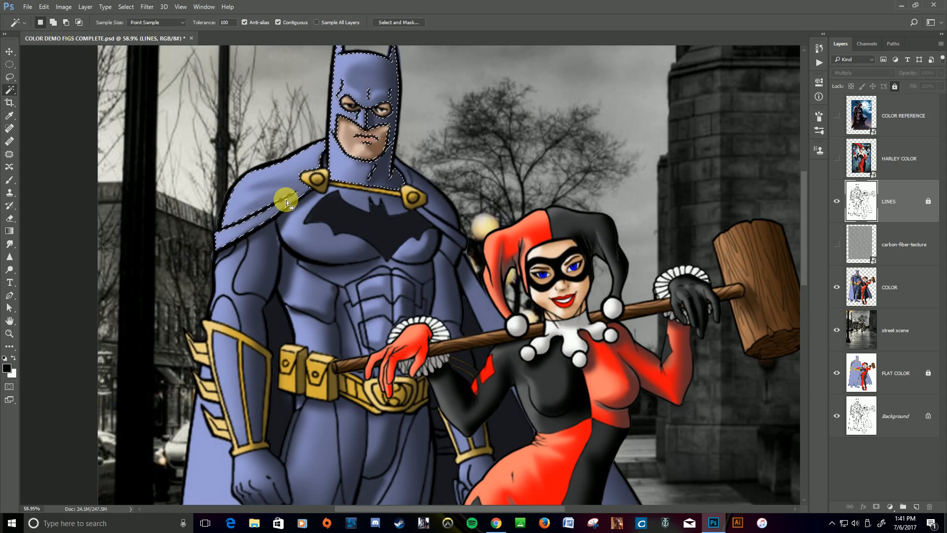
pyautogui.keyDown('shift'); pyautogui.click(296, 232); pyautogui.keyUp('shift')
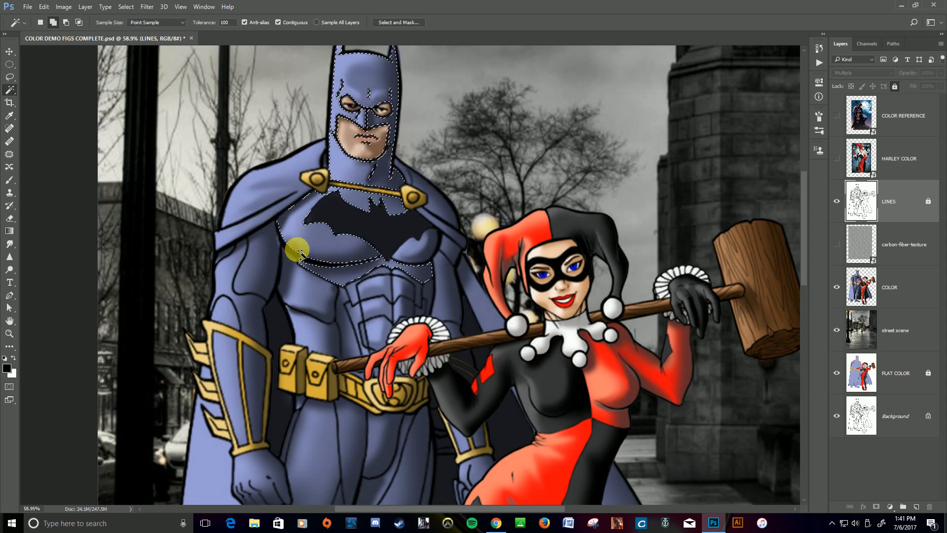
# Add Batman's arms, gauntlets, torso, legs and boots to the selection, leaving out the cape and the chest emblem.
pyautogui.keyDown('shift'); pyautogui.click(271, 265); pyautogui.keyUp('shift')
pyautogui.keyDown('shift'); pyautogui.click(225, 262); pyautogui.keyUp('shift')
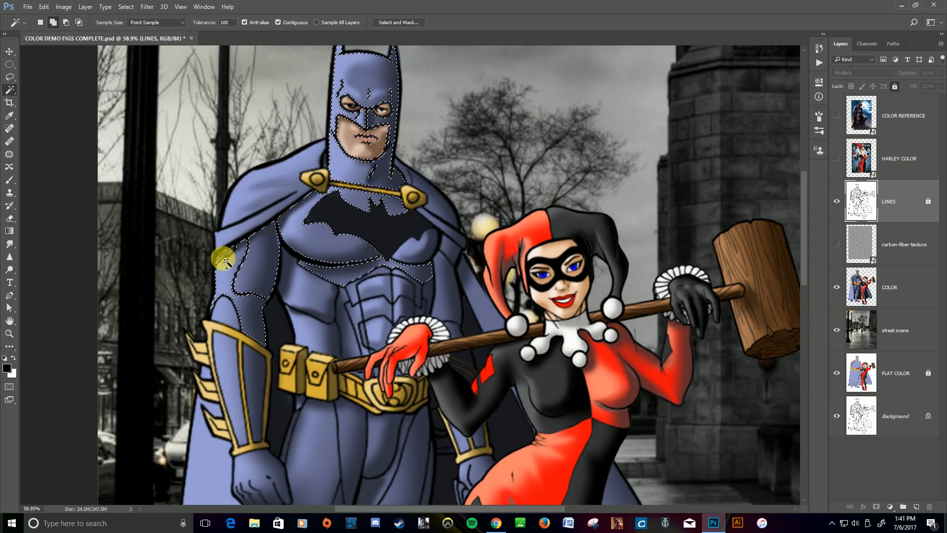
pyautogui.keyDown('shift'); pyautogui.click(228, 356); pyautogui.keyUp('shift')
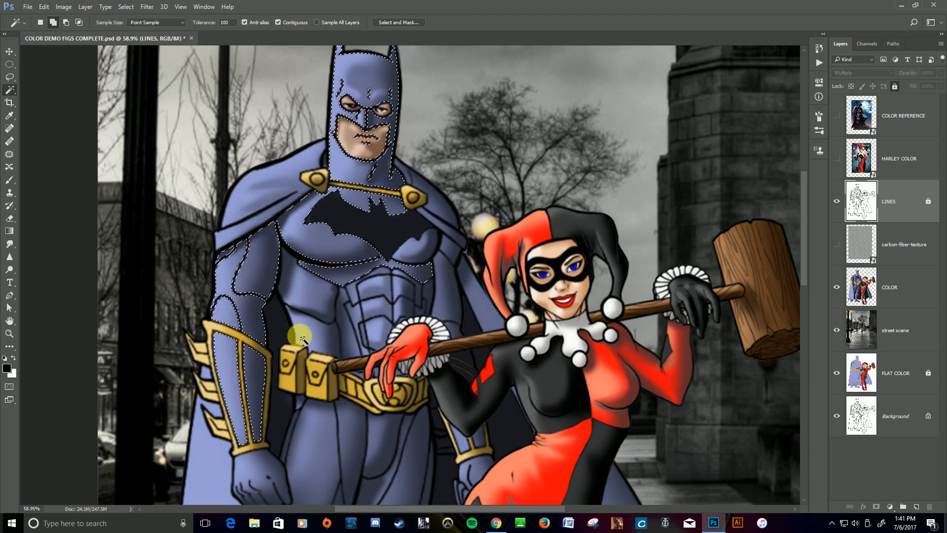
pyautogui.keyDown('shift'); pyautogui.click(340, 300); pyautogui.keyUp('shift')
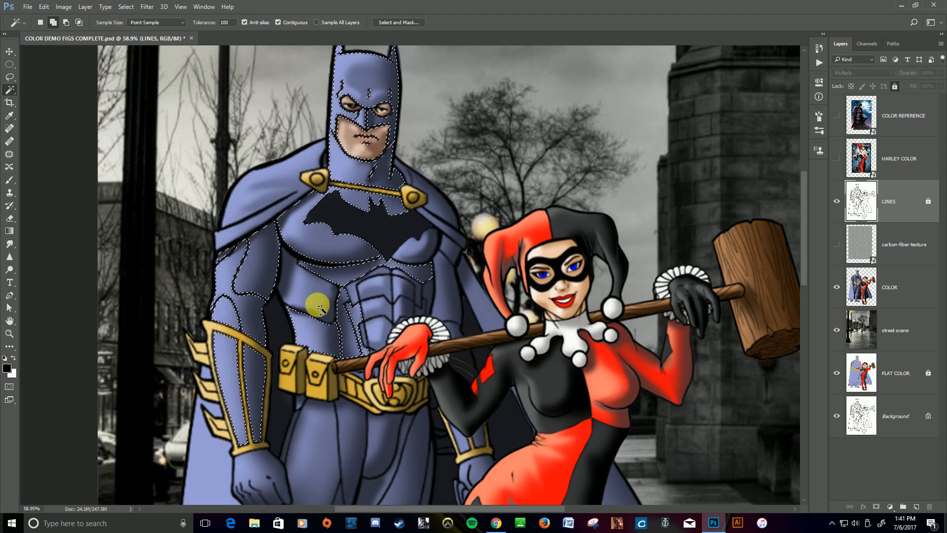
pyautogui.keyDown('shift'); pyautogui.click(374, 295); pyautogui.keyUp('shift')
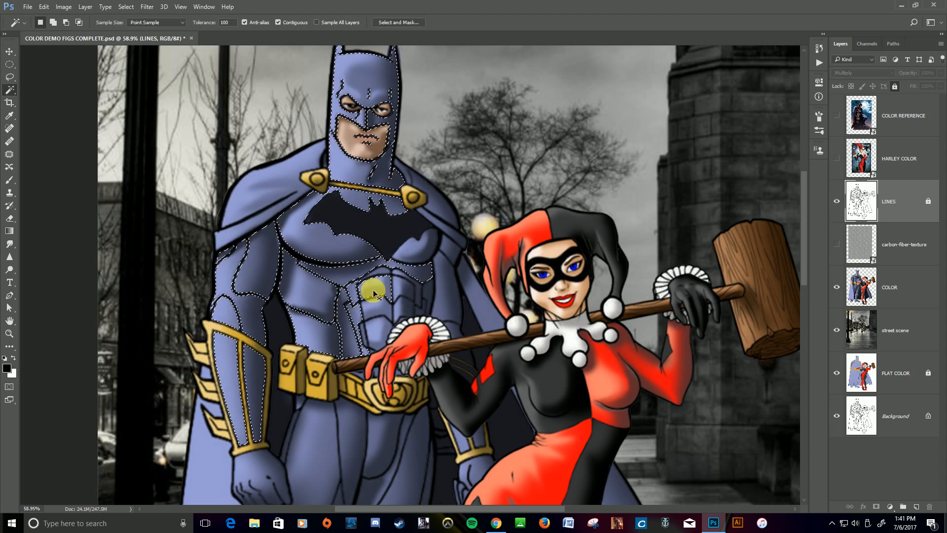
pyautogui.hotkey('ctrl', '0')
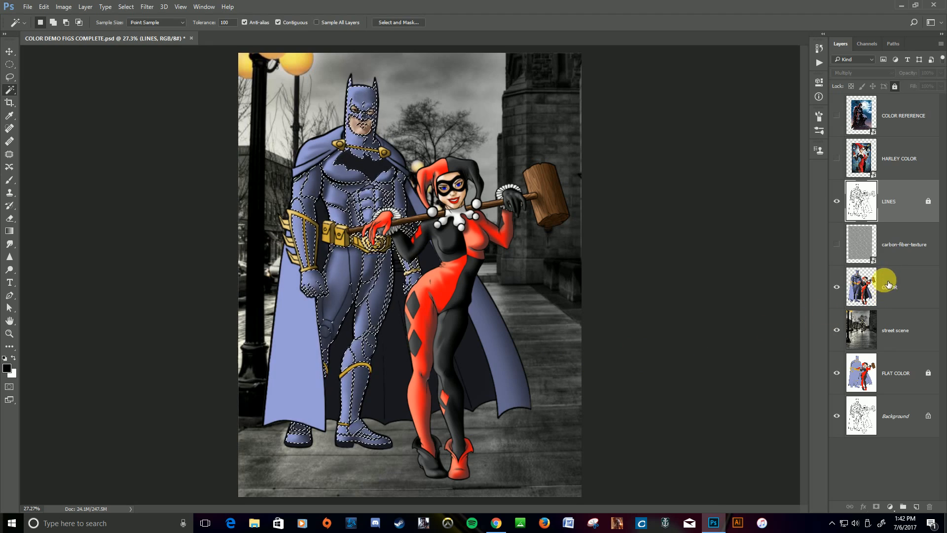
# Show the carbon-fiber-texture layer, copy the selected suit area of it to a new layer, and hide the full texture again.
pyautogui.click(858, 241)
pyautogui.click(837, 243)
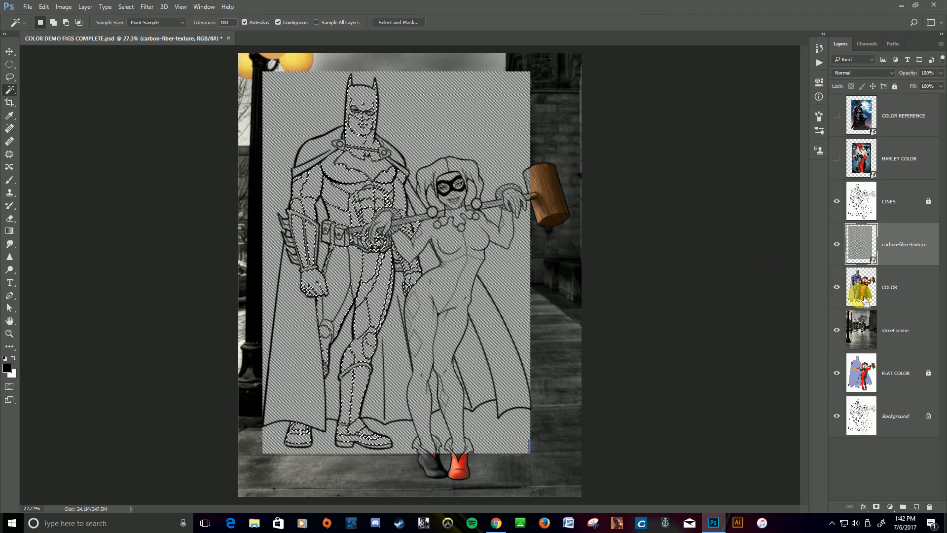
pyautogui.hotkey('ctrl', 'j')
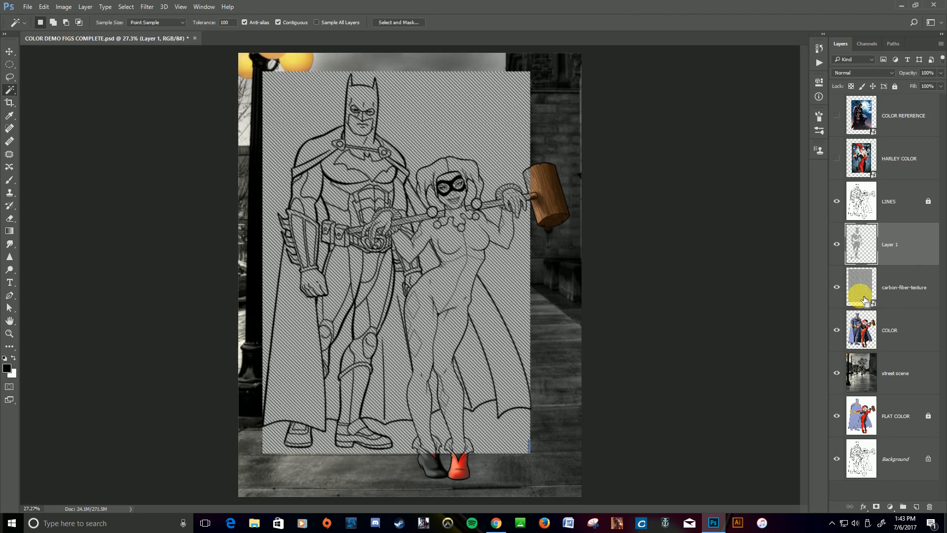
pyautogui.click(839, 290)
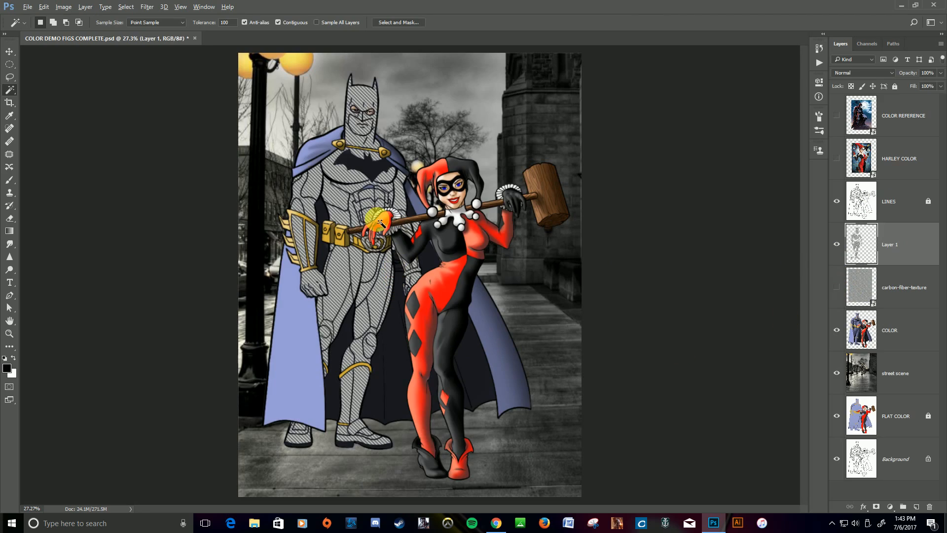
# Erase the carbon-fiber texture covering Batman's gold utility belt and buckle on Layer 1.
pyautogui.scroll(9, 380, 223)
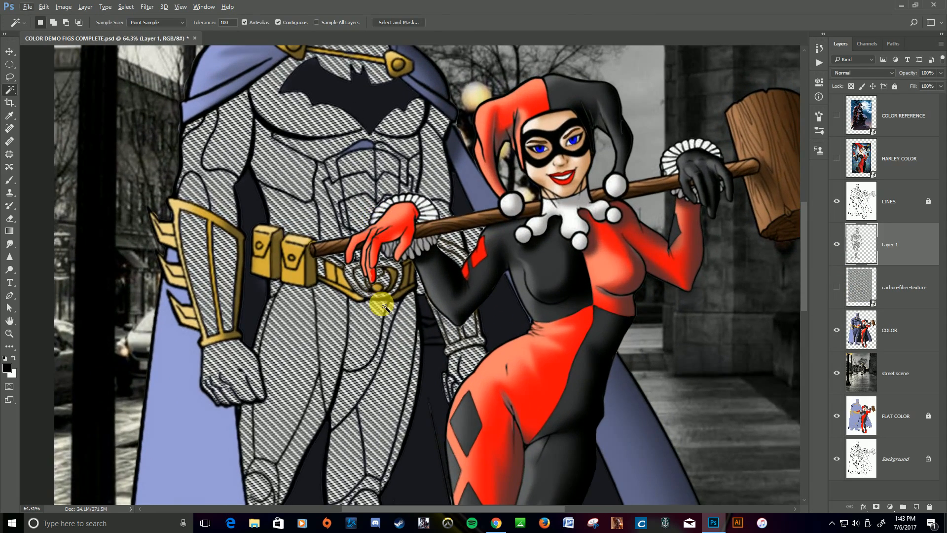
pyautogui.scroll(10, 382, 306)
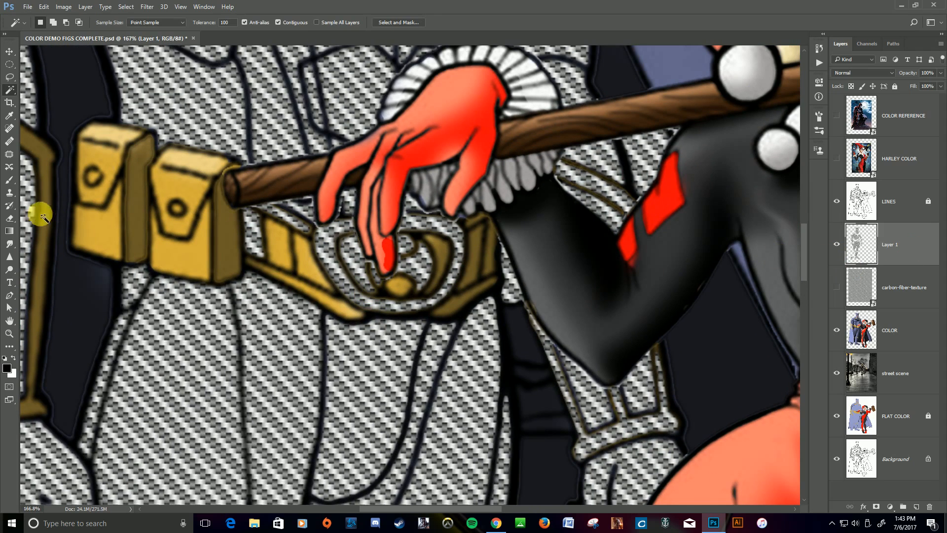
pyautogui.click(10, 219)
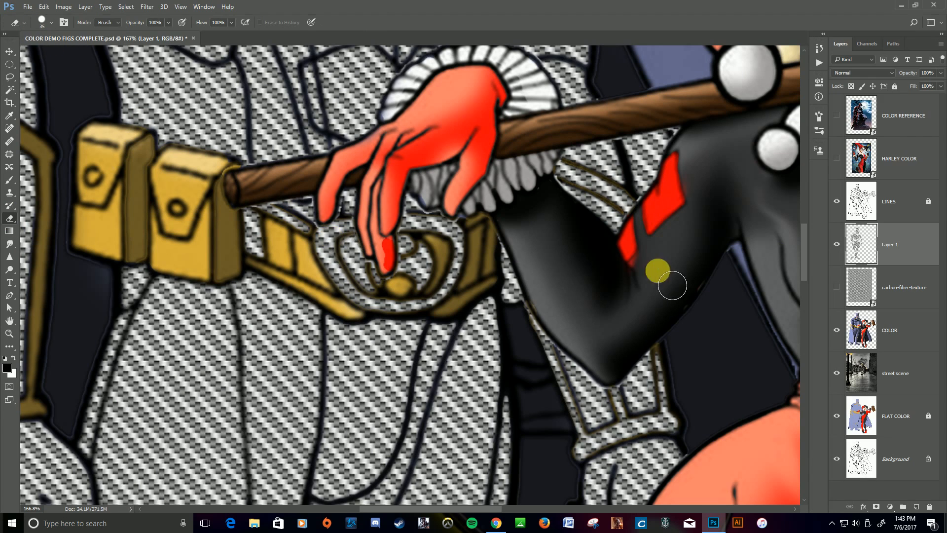
pyautogui.moveTo(370, 244)
pyautogui.mouseDown()
pyautogui.moveTo(339, 253)
pyautogui.moveTo(375, 316)
pyautogui.moveTo(428, 322)
pyautogui.moveTo(457, 302)
pyautogui.moveTo(470, 266)
pyautogui.moveTo(463, 248)
pyautogui.moveTo(415, 239)
pyautogui.moveTo(423, 261)
pyautogui.moveTo(365, 265)
pyautogui.moveTo(434, 265)
pyautogui.moveTo(373, 278)
pyautogui.moveTo(438, 288)
pyautogui.moveTo(378, 291)
pyautogui.moveTo(282, 226)
pyautogui.moveTo(254, 233)
pyautogui.moveTo(262, 230)
pyautogui.moveTo(278, 262)
pyautogui.mouseUp()
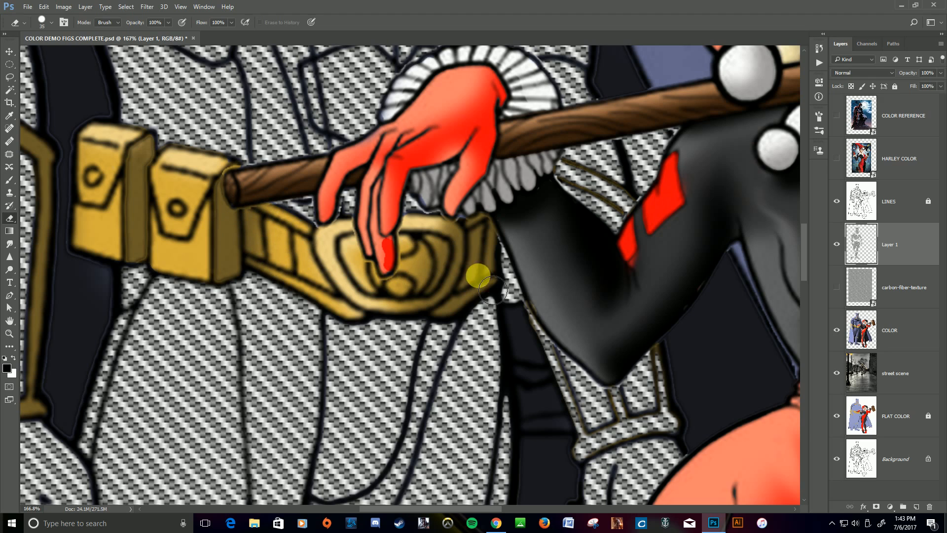
# Erase the texture from the gold trim of Batman's far gauntlet, toggling Layer 1's visibility to compare with the colors beneath.
pyautogui.scroll(-1, 641, 251)
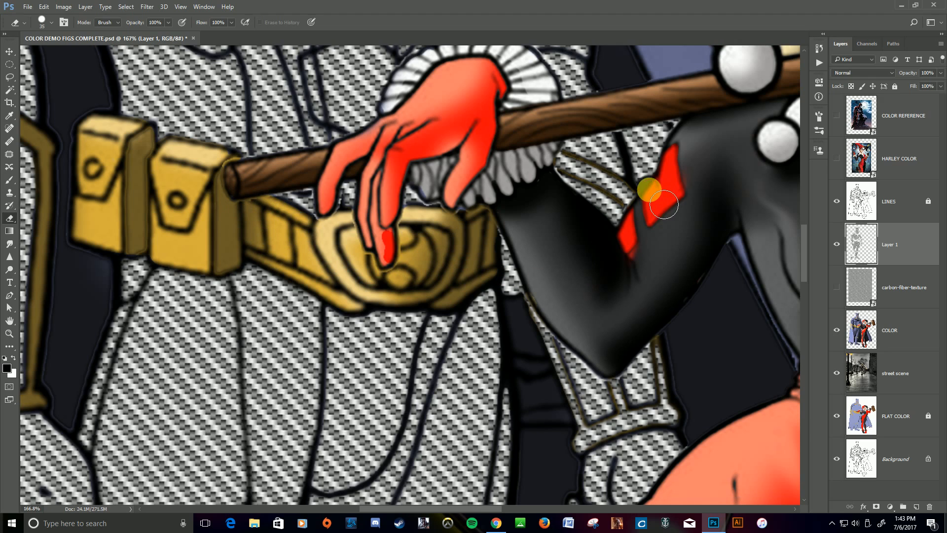
pyautogui.moveTo(664, 205)
pyautogui.mouseDown()
pyautogui.moveTo(647, 138)
pyautogui.moveTo(684, 135)
pyautogui.moveTo(675, 170)
pyautogui.moveTo(648, 179)
pyautogui.mouseUp()
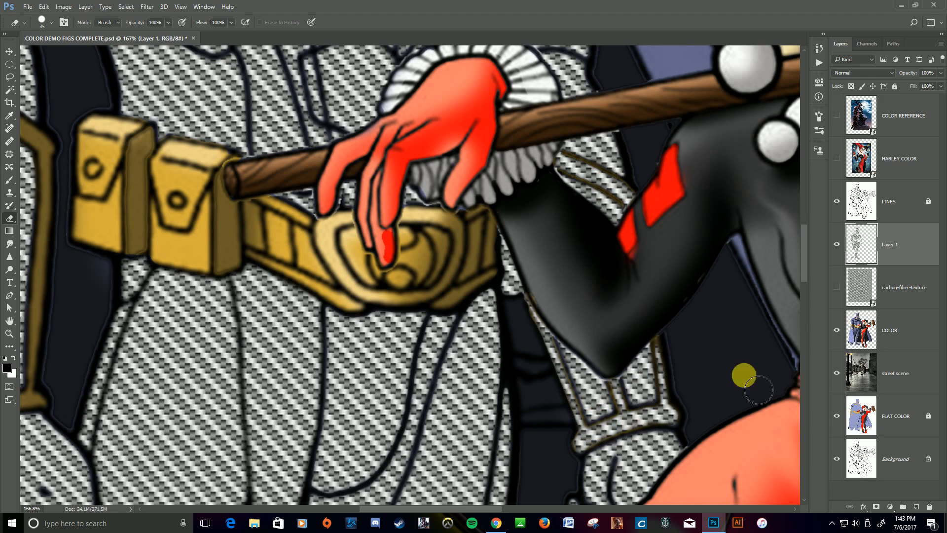
pyautogui.click(837, 245)
pyautogui.click(837, 246)
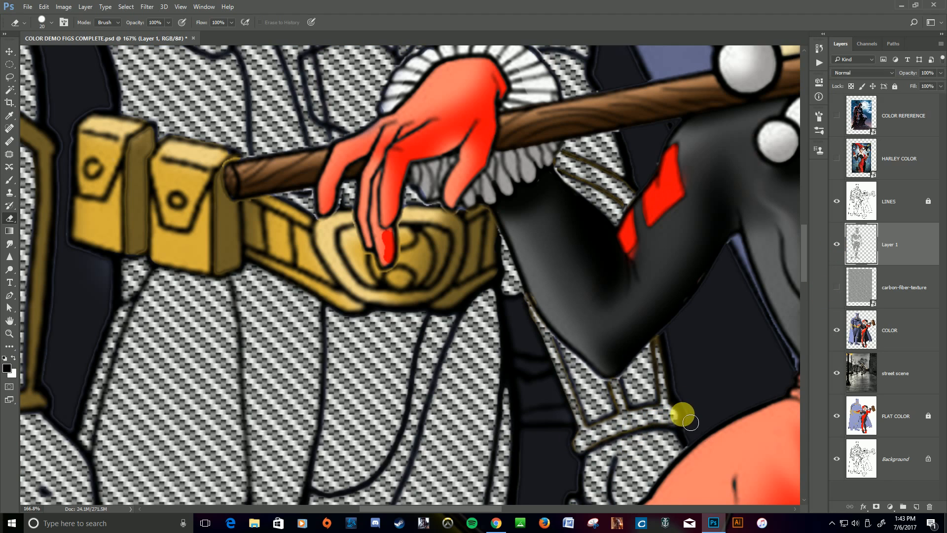
pyautogui.moveTo(689, 428)
pyautogui.mouseDown()
pyautogui.moveTo(585, 444)
pyautogui.moveTo(564, 367)
pyautogui.moveTo(539, 311)
pyautogui.moveTo(518, 302)
pyautogui.moveTo(524, 310)
pyautogui.mouseUp()
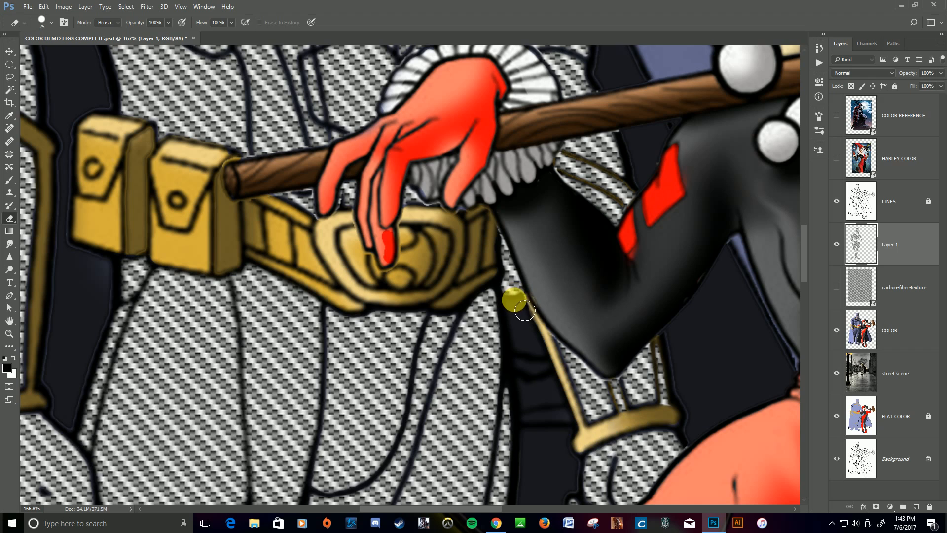
pyautogui.click(837, 244)
pyautogui.click(838, 244)
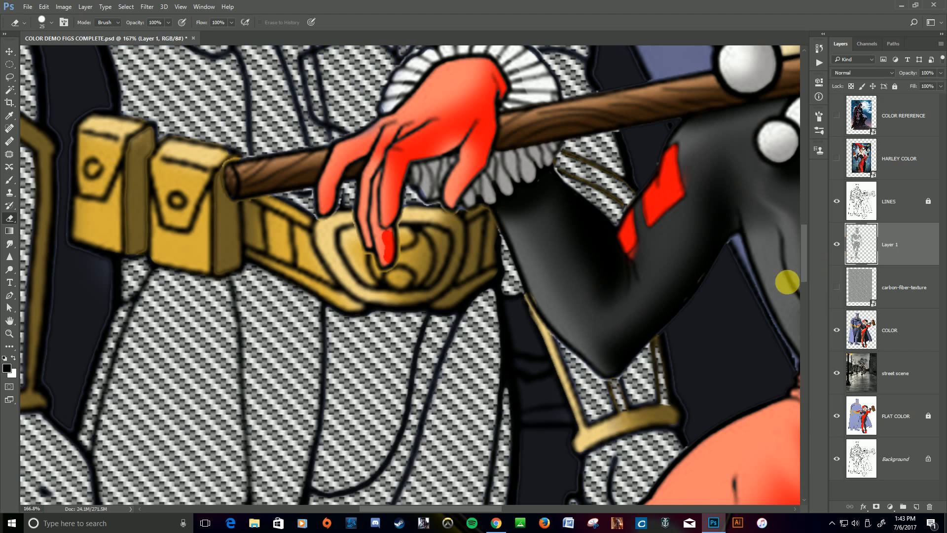
pyautogui.moveTo(531, 300)
pyautogui.mouseDown()
pyautogui.moveTo(512, 247)
pyautogui.moveTo(529, 291)
pyautogui.mouseUp()
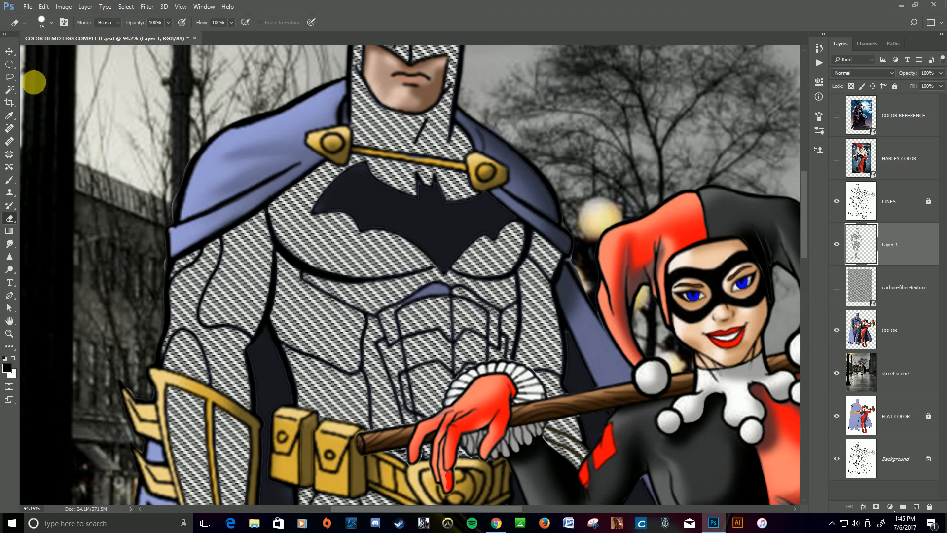
# Magic Wand the untextured patch at the top of Batman's abdomen on LINES and copy that area of the carbon-fiber-texture layer to a new layer.
pyautogui.click(10, 90)
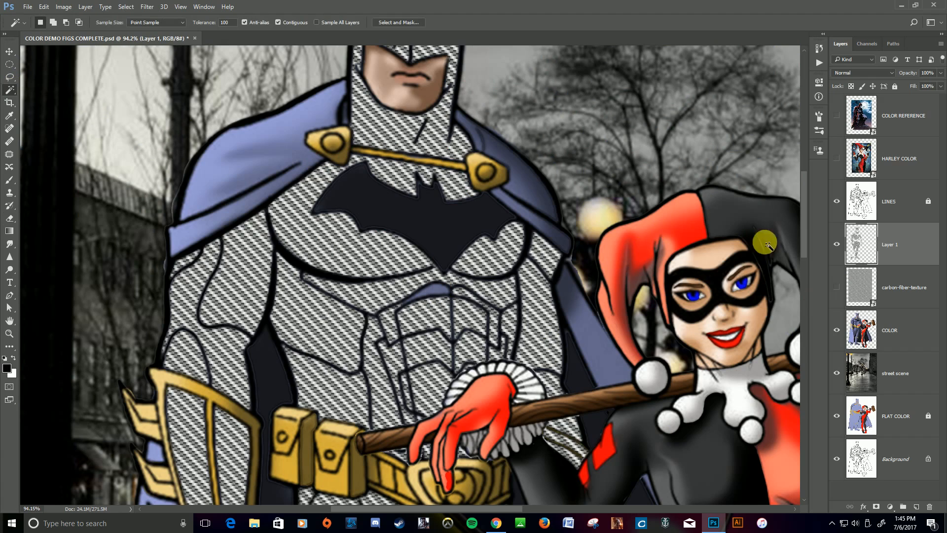
pyautogui.click(871, 212)
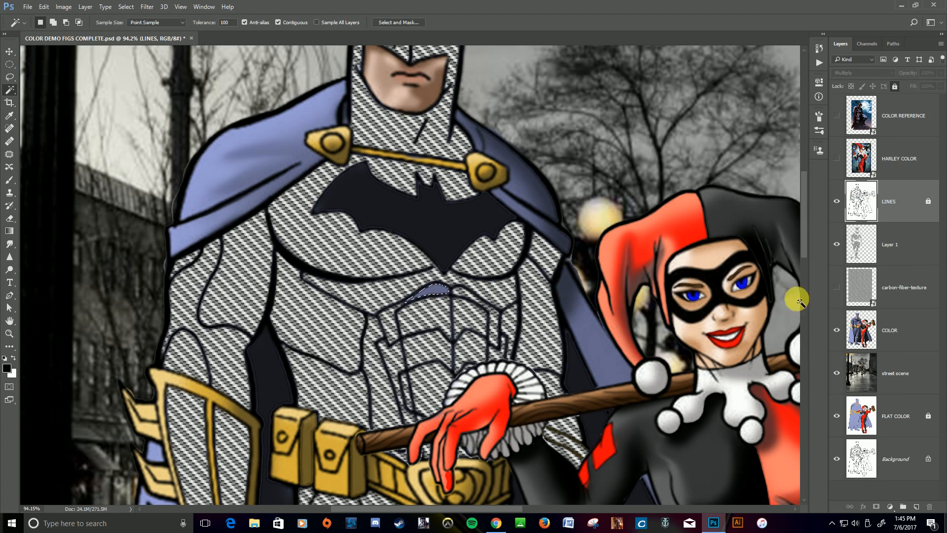
pyautogui.click(837, 287)
pyautogui.click(859, 288)
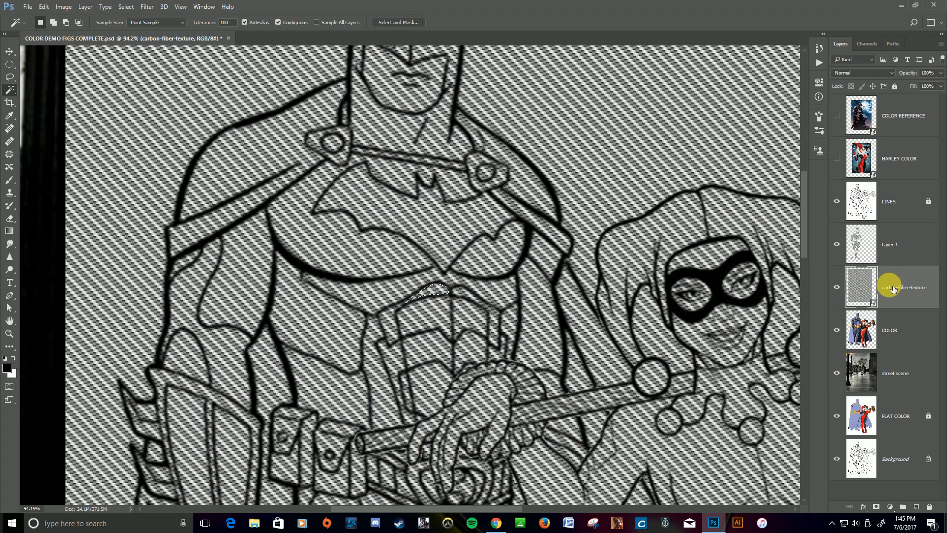
pyautogui.hotkey('ctrl', 'j')
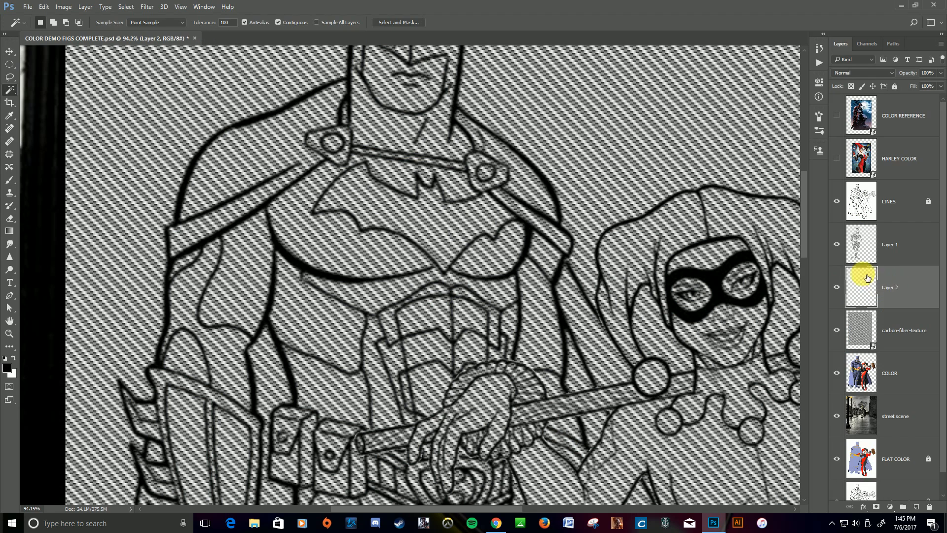
# Merge Layer 1 down into the abdomen patch layer and hide the carbon-fiber-texture layer.
pyautogui.click(897, 247)
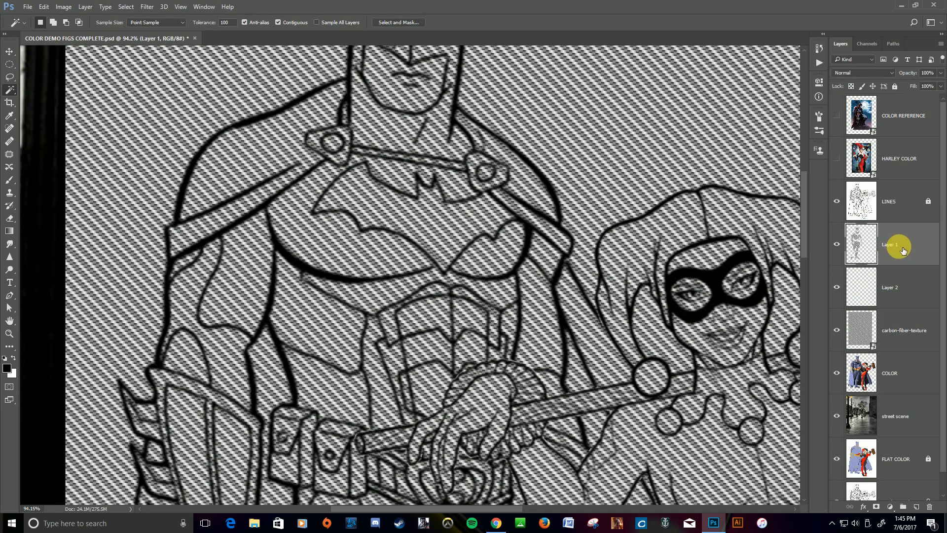
pyautogui.rightClick(908, 241)
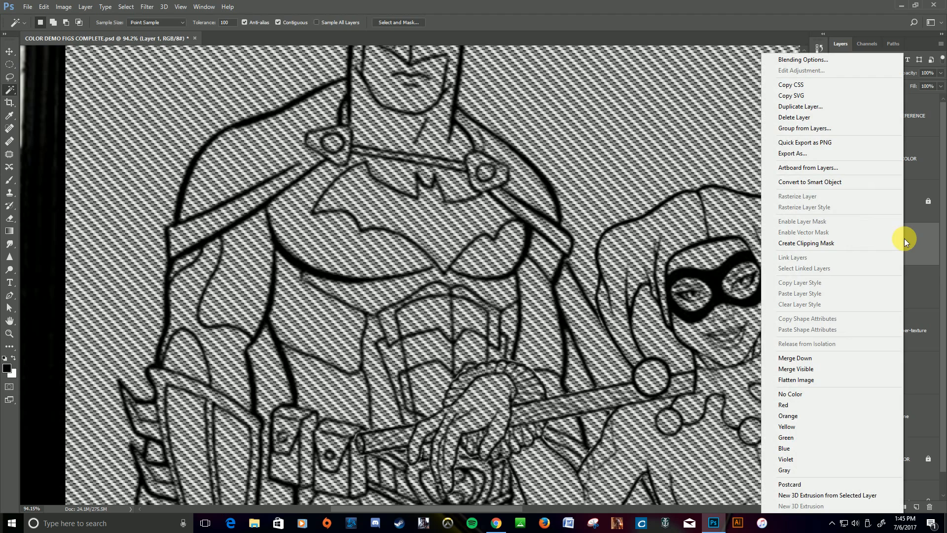
pyautogui.click(826, 359)
pyautogui.click(835, 292)
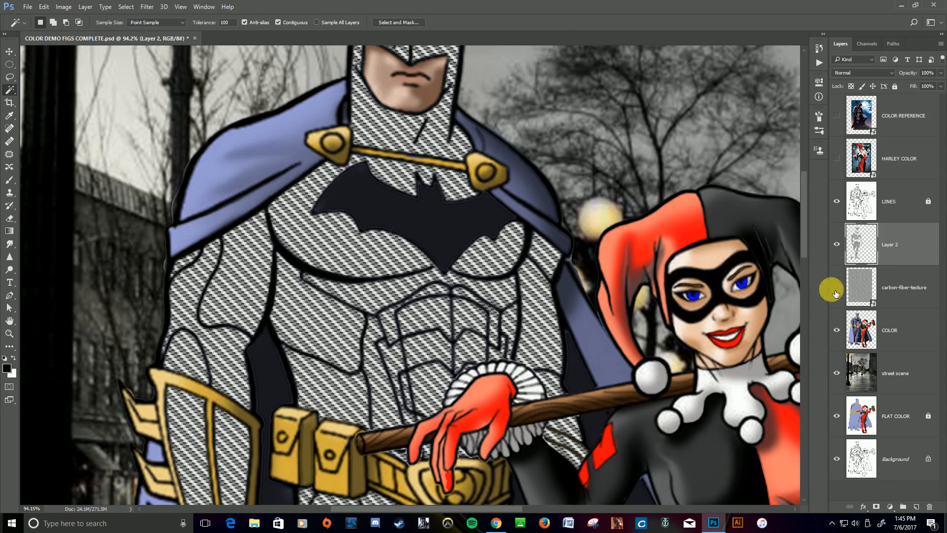
# Examine the carbon-fiber texture coverage across Batman's suit from the cowl down to the boots.
pyautogui.scroll(-1, 566, 279)
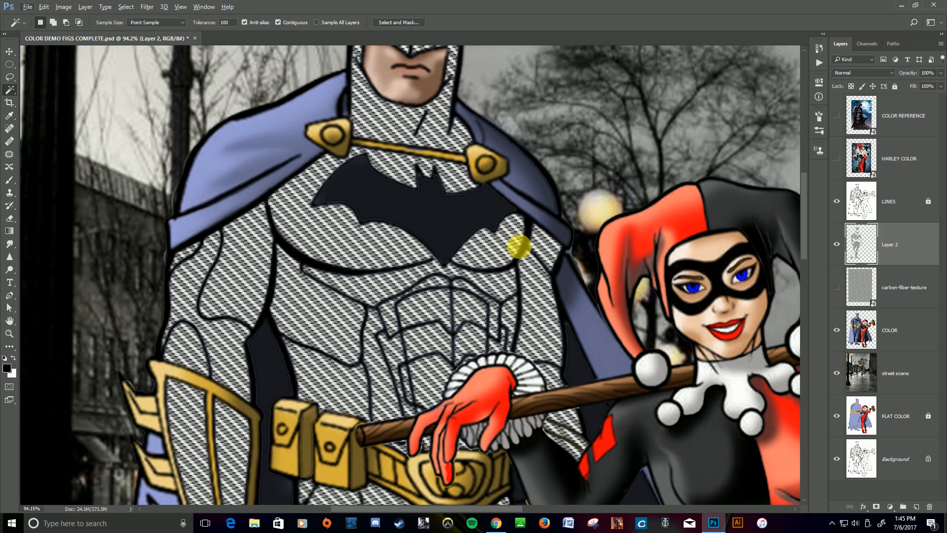
pyautogui.scroll(-5, 499, 244)
pyautogui.scroll(-3, 498, 246)
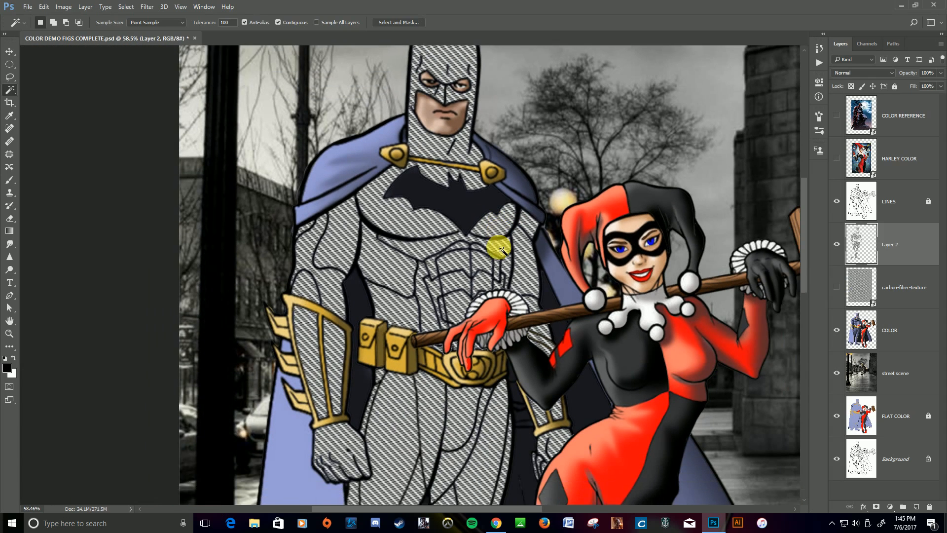
pyautogui.scroll(-5, 499, 249)
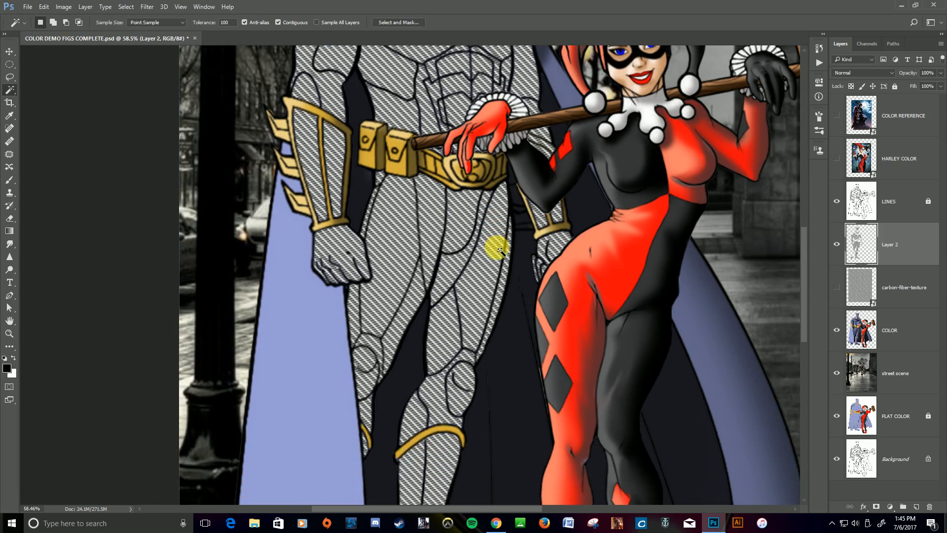
pyautogui.scroll(-1, 499, 249)
pyautogui.scroll(7, 499, 249)
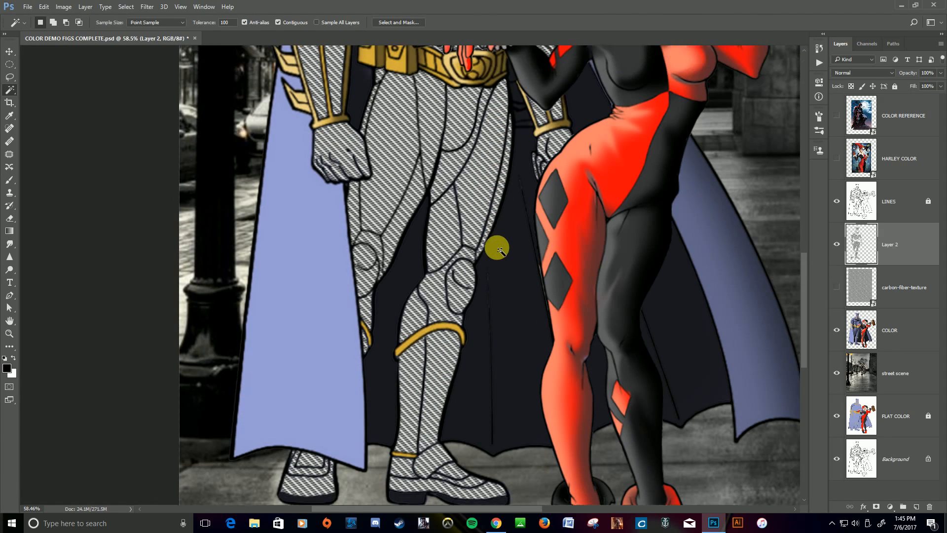
pyautogui.scroll(-4, 499, 249)
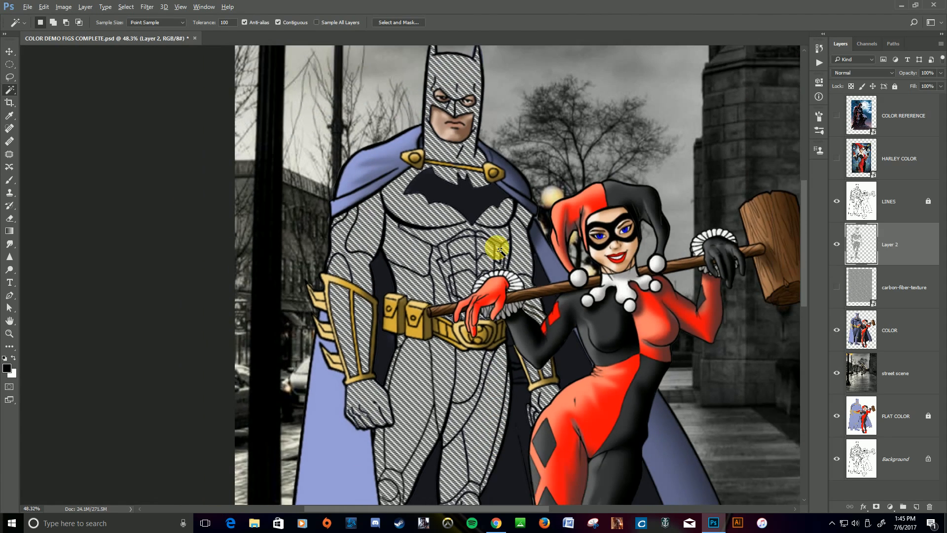
# Move the carbon-fiber-texture layer directly above Background and rename Layer 2 as BODY ARMOR.
pyautogui.scroll(-1, 499, 249)
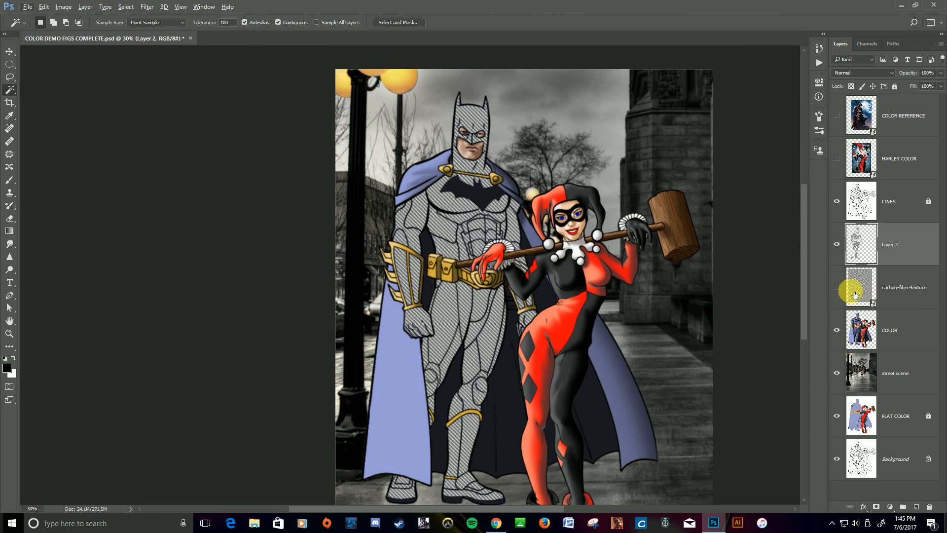
pyautogui.moveTo(905, 283); pyautogui.dragTo(909, 430)
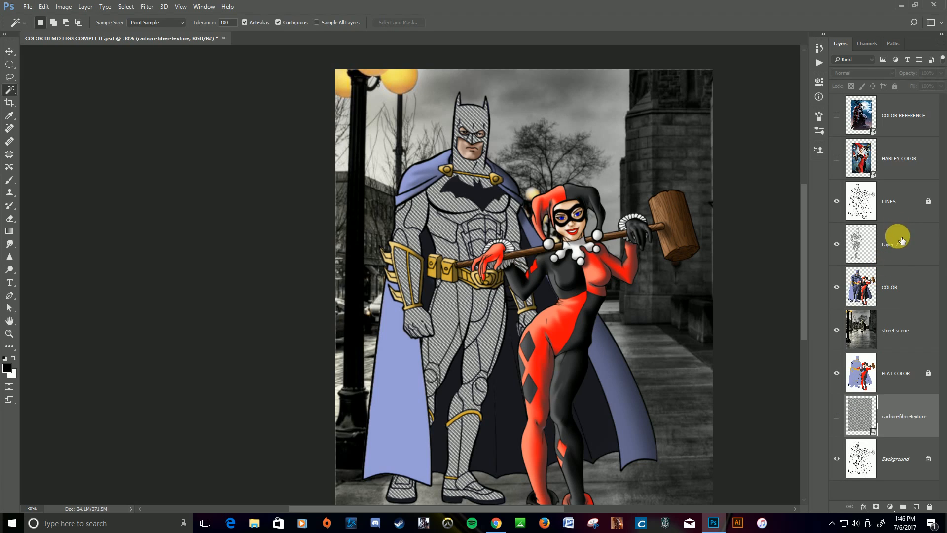
pyautogui.click(898, 244)
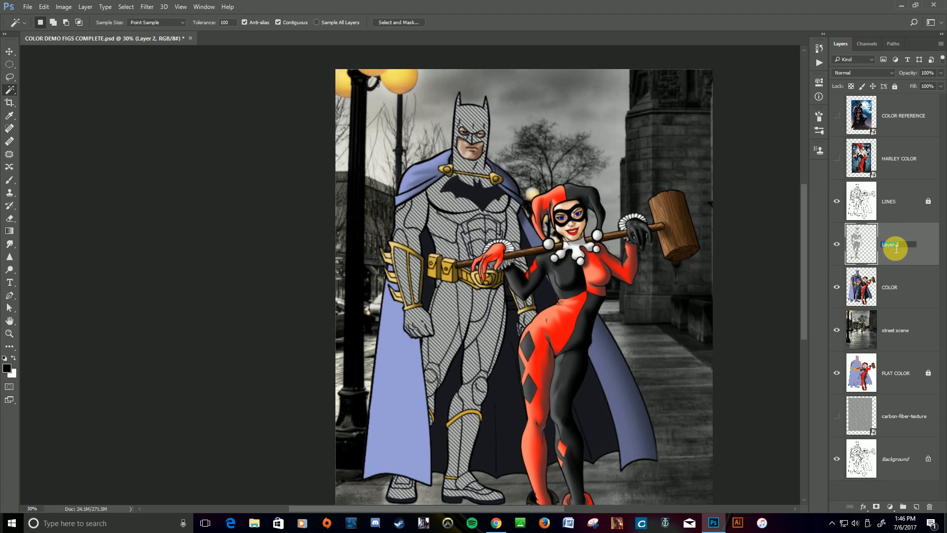
pyautogui.write('bODY')
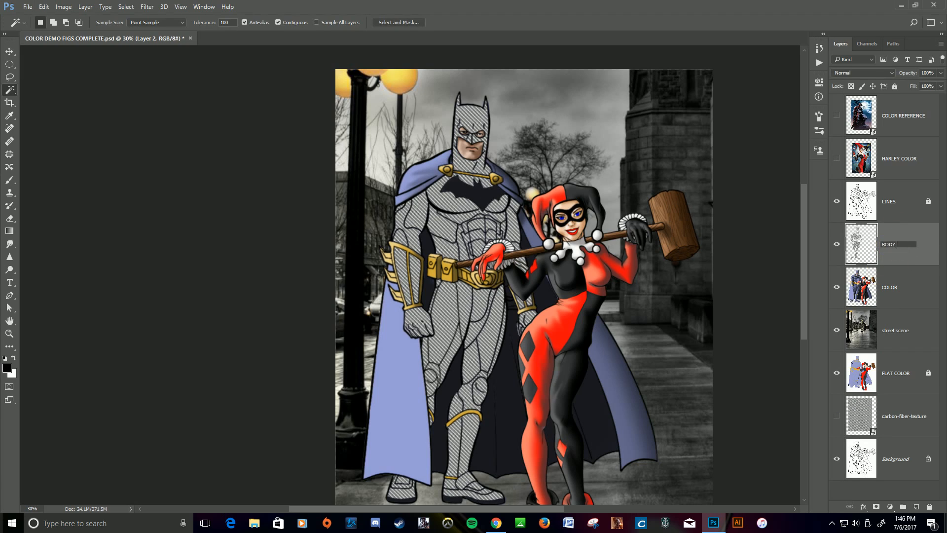
pyautogui.write(' ARMOR')
pyautogui.press('Return')
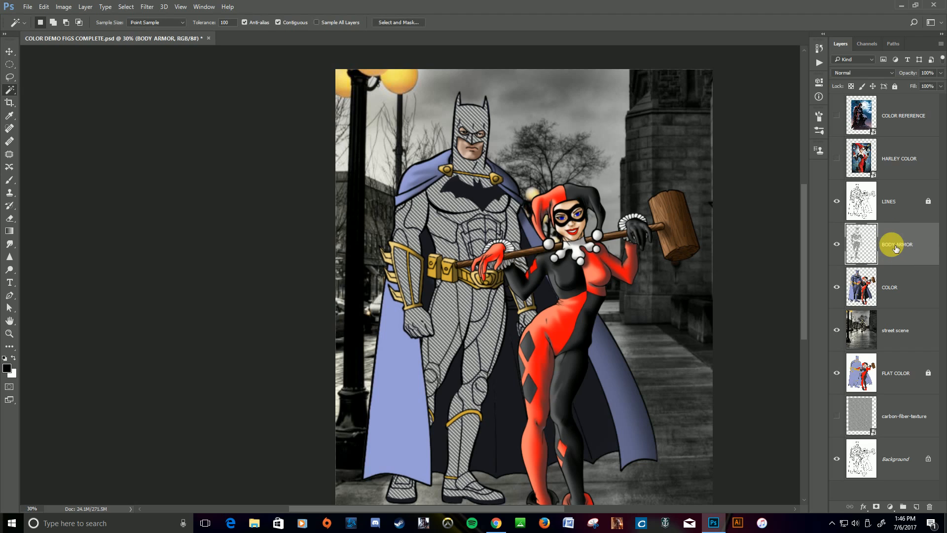
# Try the Overlay blend mode on the BODY ARMOR layer, then settle on Multiply at 55% opacity.
pyautogui.click(892, 72)
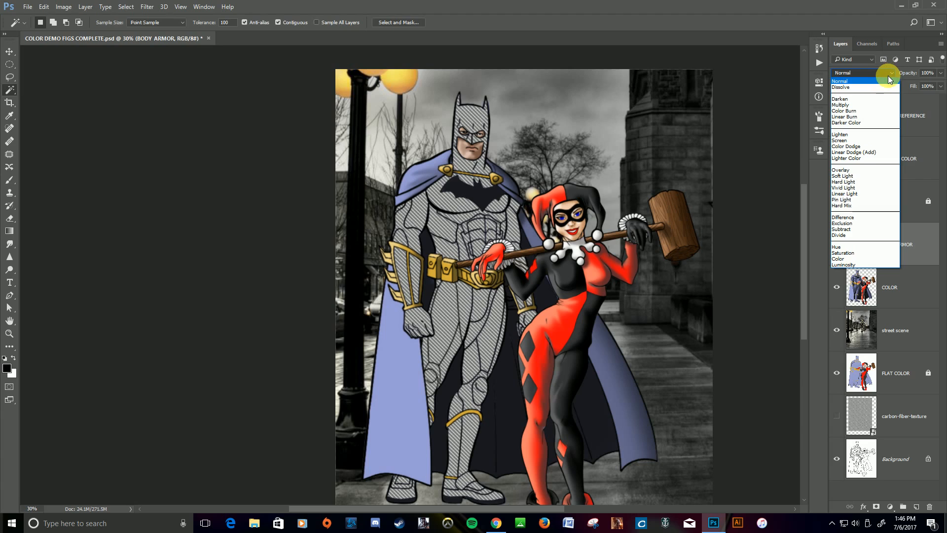
pyautogui.click(853, 170)
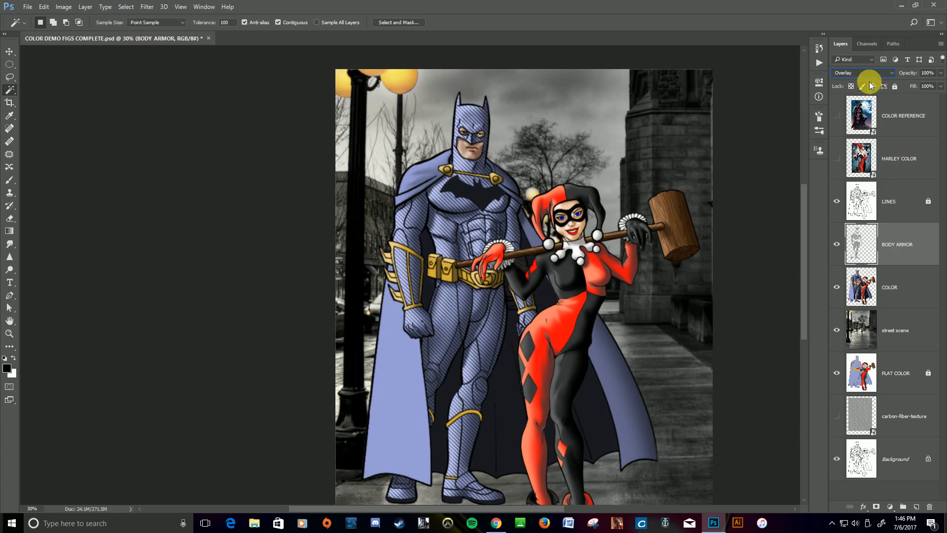
pyautogui.click(891, 74)
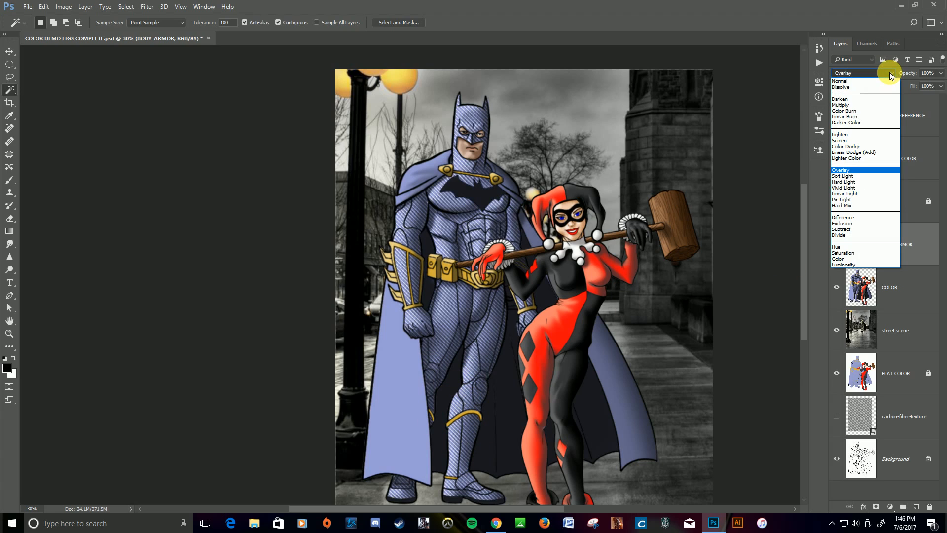
pyautogui.click(872, 104)
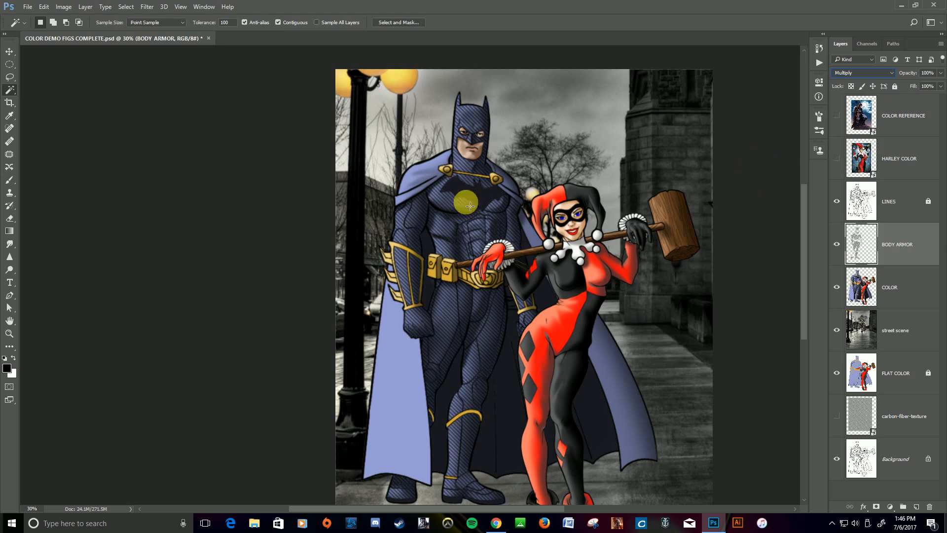
pyautogui.click(940, 74)
pyautogui.moveTo(941, 86); pyautogui.dragTo(913, 86)
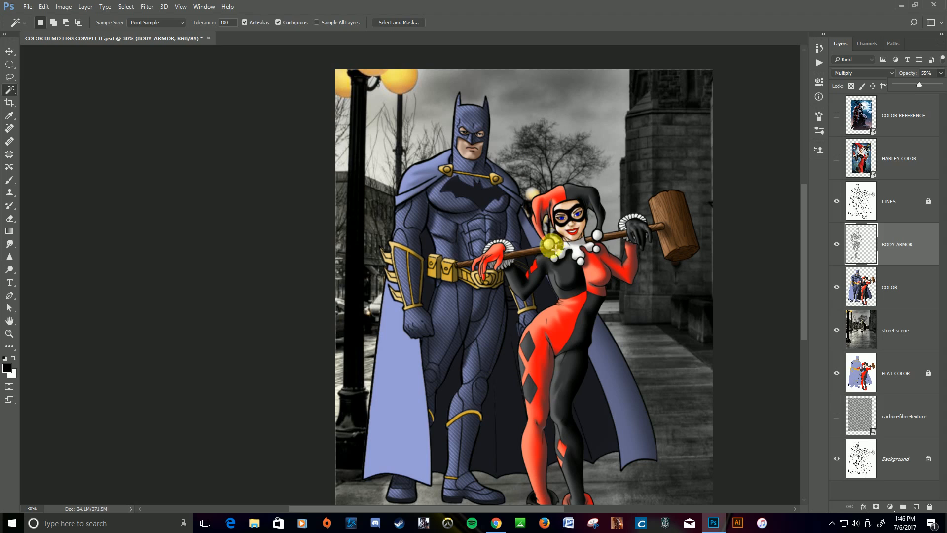
# Add a new layer named SHADOW directly above the street scene layer.
pyautogui.hotkey('ctrl', '0')
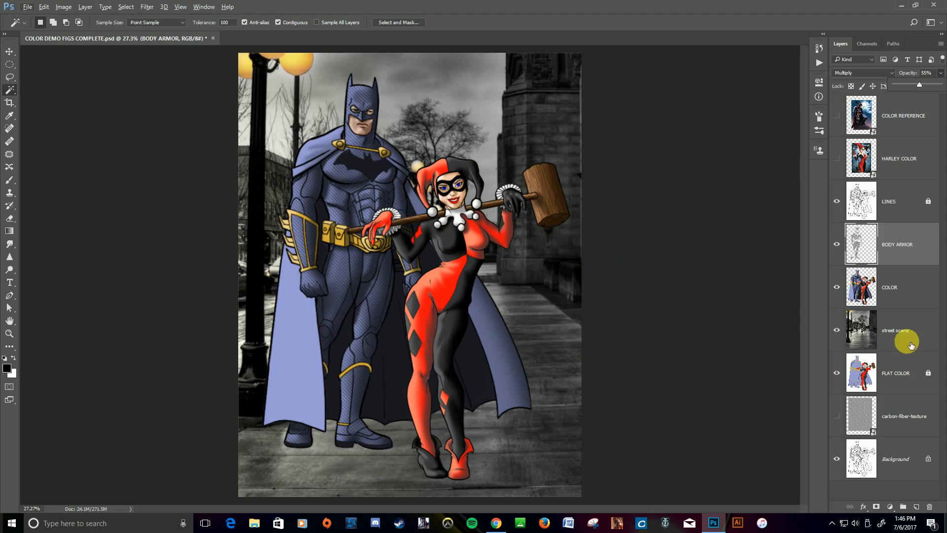
pyautogui.click(907, 324)
pyautogui.click(906, 324)
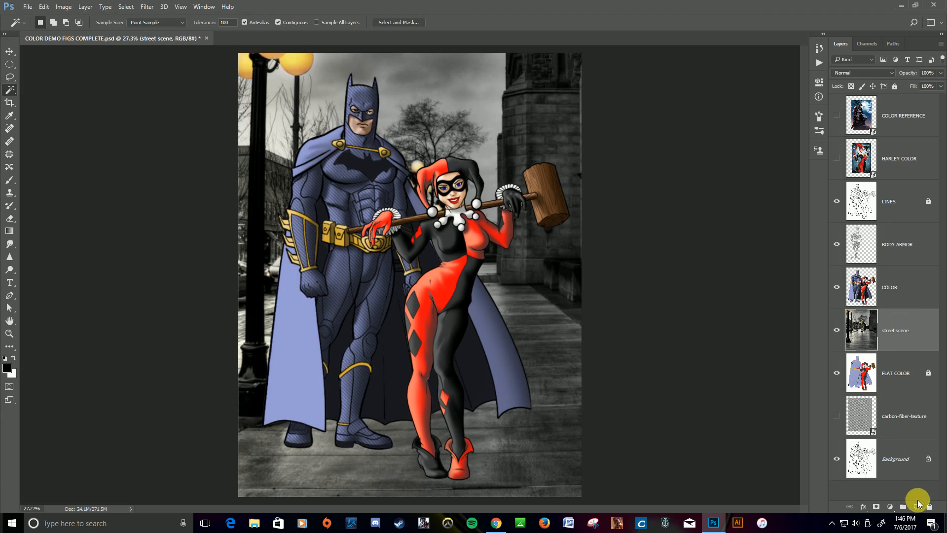
pyautogui.click(918, 507)
pyautogui.doubleClick(897, 335)
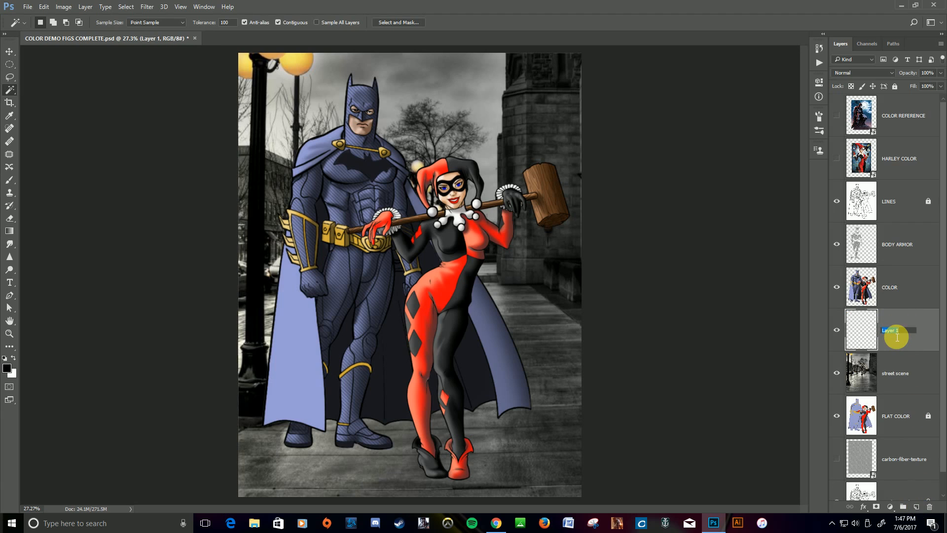
pyautogui.write('hado')
pyautogui.write('SHA')
pyautogui.write('DOW')
pyautogui.press('Return')
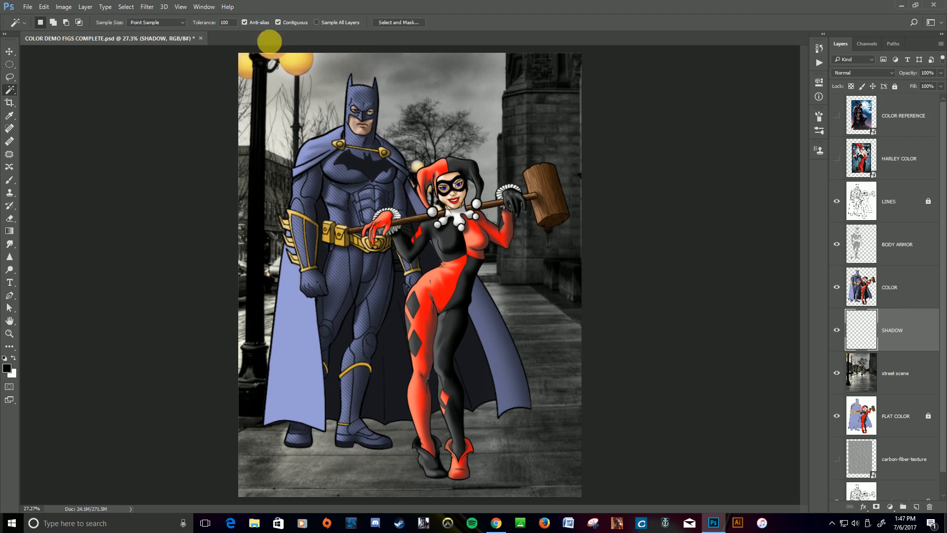
# Lasso an irregular shadow shape across the pavement around Batman's and Harley Quinn's feet.
pyautogui.click(9, 77)
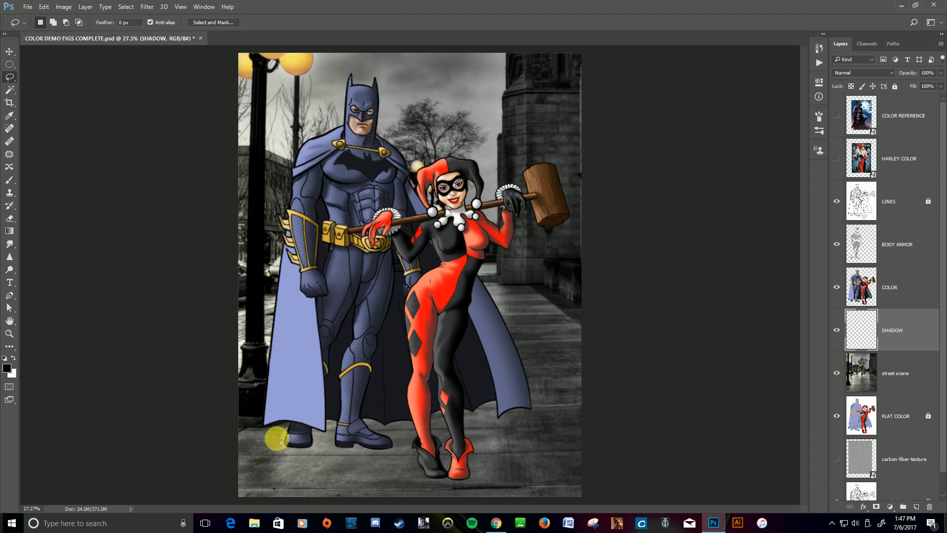
pyautogui.moveTo(272, 453)
pyautogui.mouseDown()
pyautogui.moveTo(337, 472)
pyautogui.moveTo(352, 464)
pyautogui.moveTo(381, 494)
pyautogui.mouseUp()
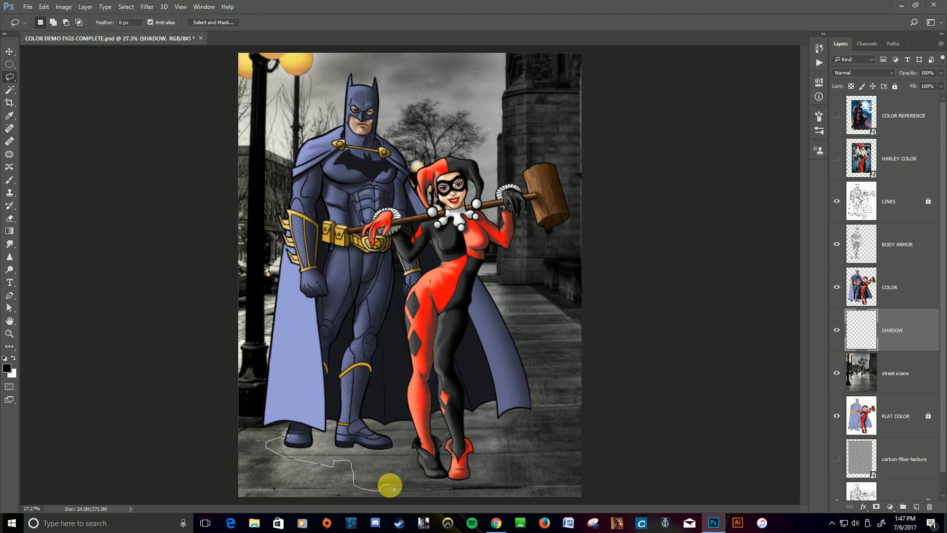
pyautogui.moveTo(409, 500)
pyautogui.mouseDown()
pyautogui.moveTo(566, 522)
pyautogui.moveTo(593, 510)
pyautogui.moveTo(588, 501)
pyautogui.moveTo(529, 507)
pyautogui.moveTo(541, 498)
pyautogui.moveTo(489, 480)
pyautogui.mouseUp()
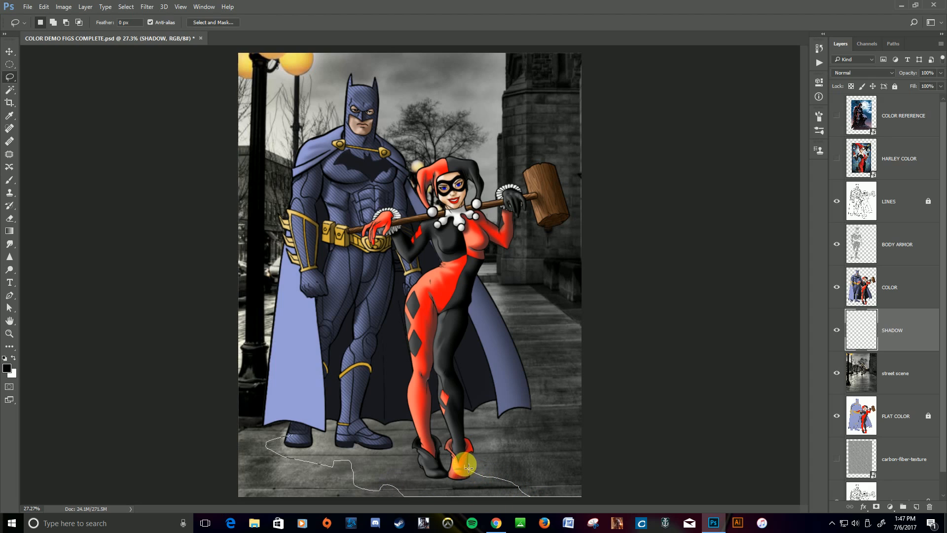
pyautogui.moveTo(471, 460)
pyautogui.mouseDown()
pyautogui.moveTo(481, 452)
pyautogui.moveTo(569, 449)
pyautogui.moveTo(529, 433)
pyautogui.moveTo(448, 424)
pyautogui.moveTo(432, 433)
pyautogui.moveTo(328, 431)
pyautogui.moveTo(281, 444)
pyautogui.mouseUp()
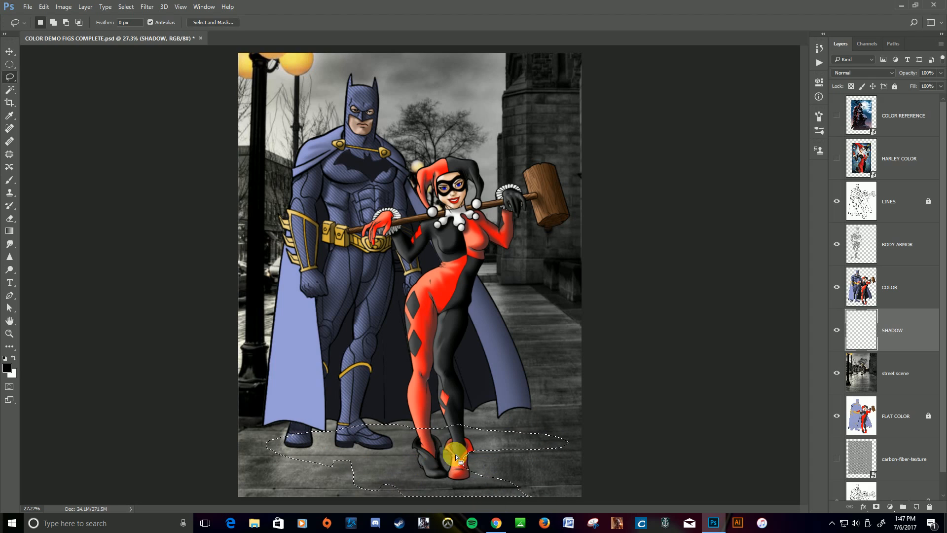
# Fill the shadow selection with black on the SHADOW layer, deselect it and lower the layer's opacity to 63%.
pyautogui.click(8, 348)
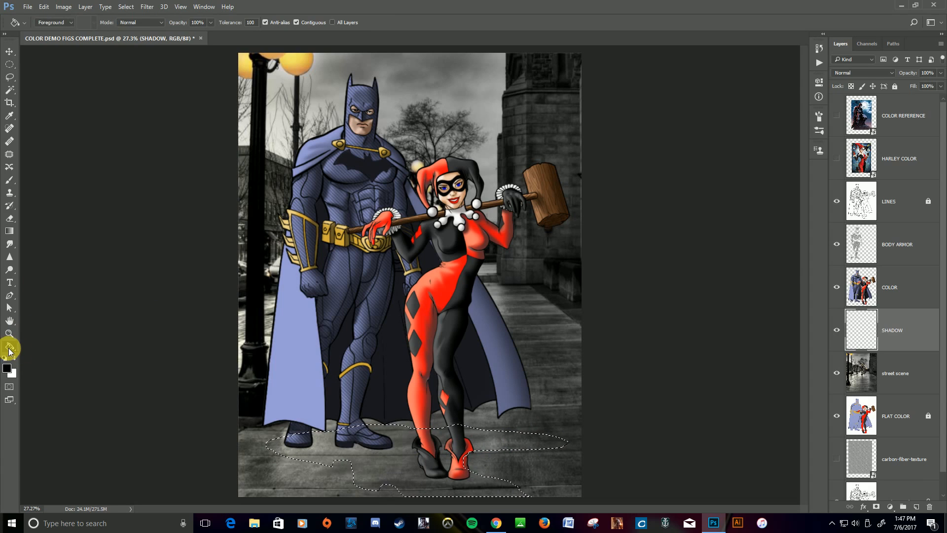
pyautogui.click(392, 461)
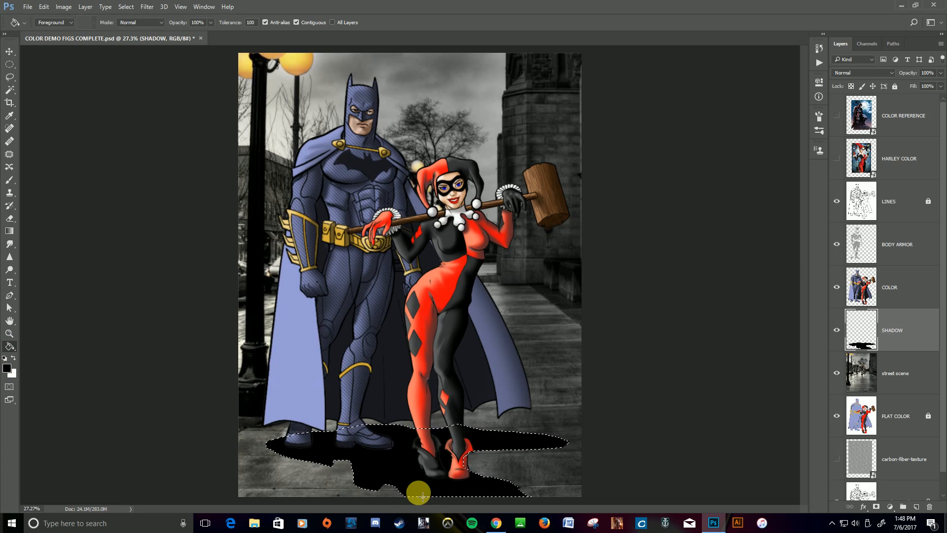
pyautogui.hotkey('ctrl', 'd')
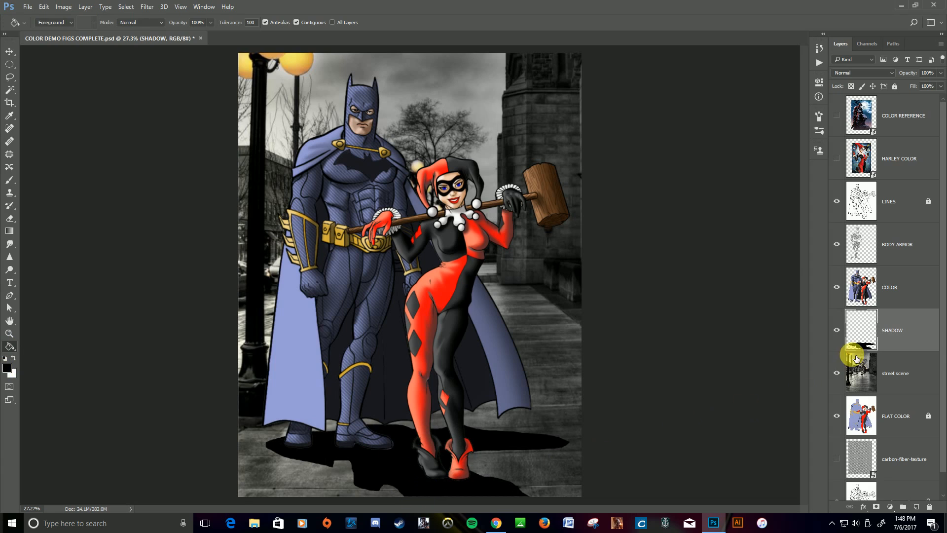
pyautogui.click(941, 75)
pyautogui.moveTo(939, 88); pyautogui.dragTo(922, 88)
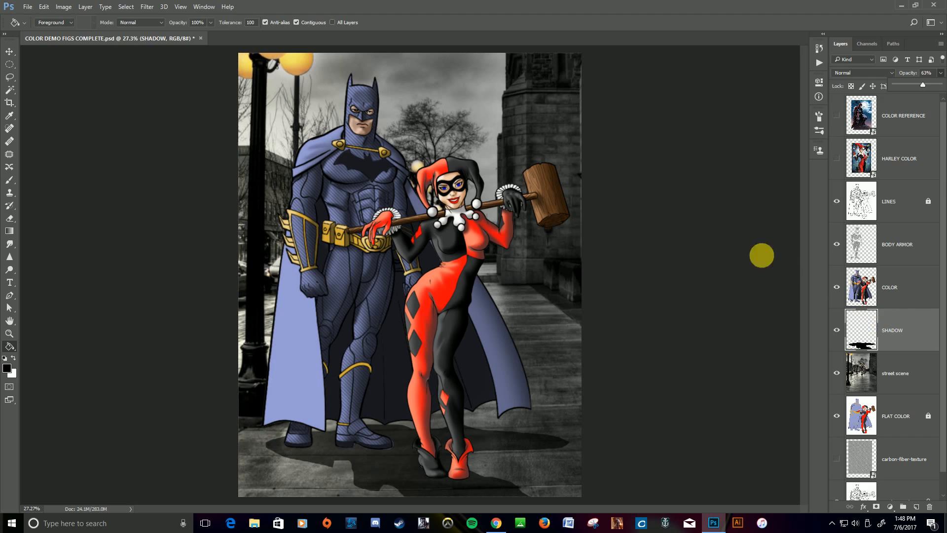
# Apply a Gaussian Blur with a 37.4-pixel radius to the SHADOW layer and set its opacity to 65%.
pyautogui.click(147, 7)
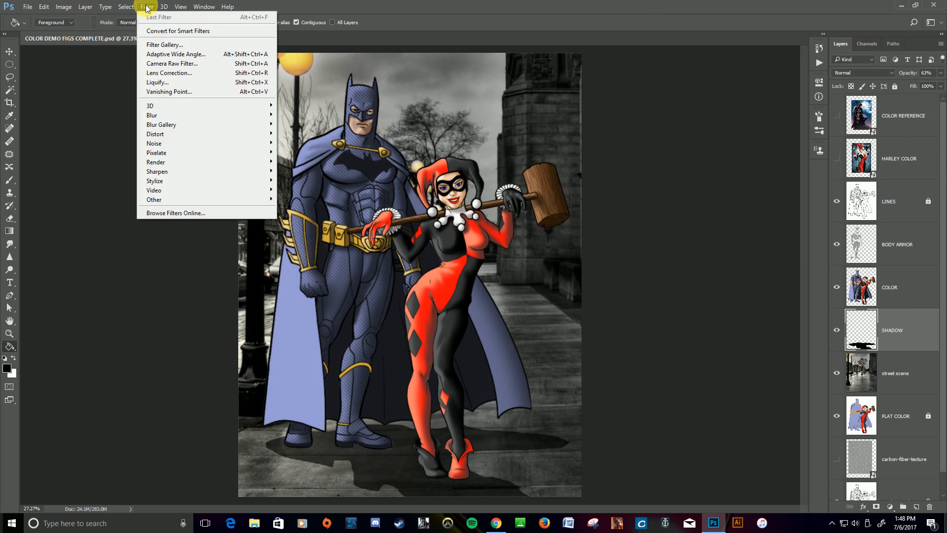
pyautogui.moveTo(159, 115)
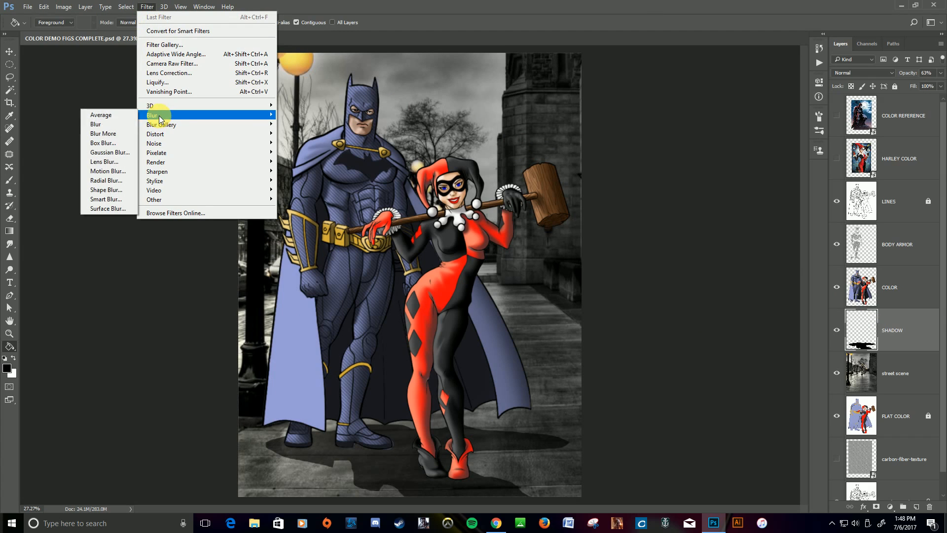
pyautogui.click(109, 152)
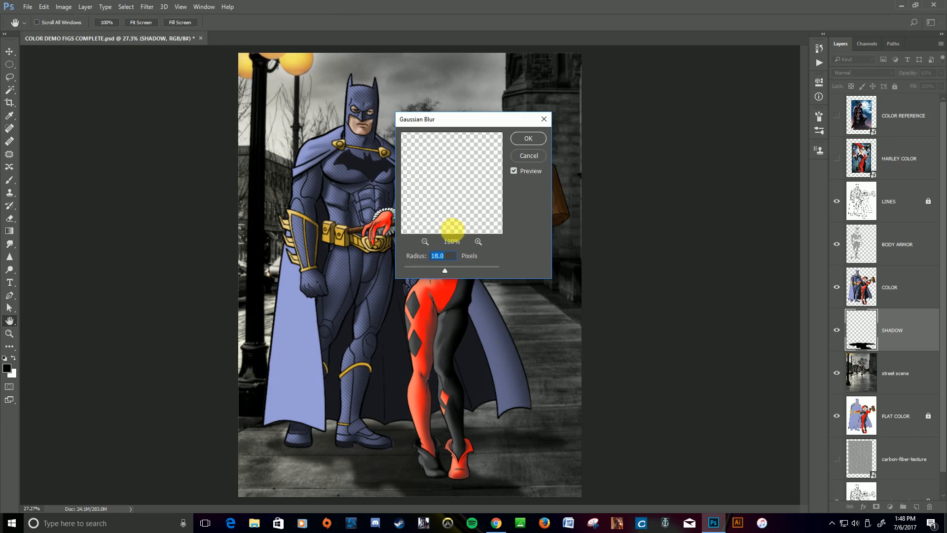
pyautogui.click(425, 242)
pyautogui.click(424, 241)
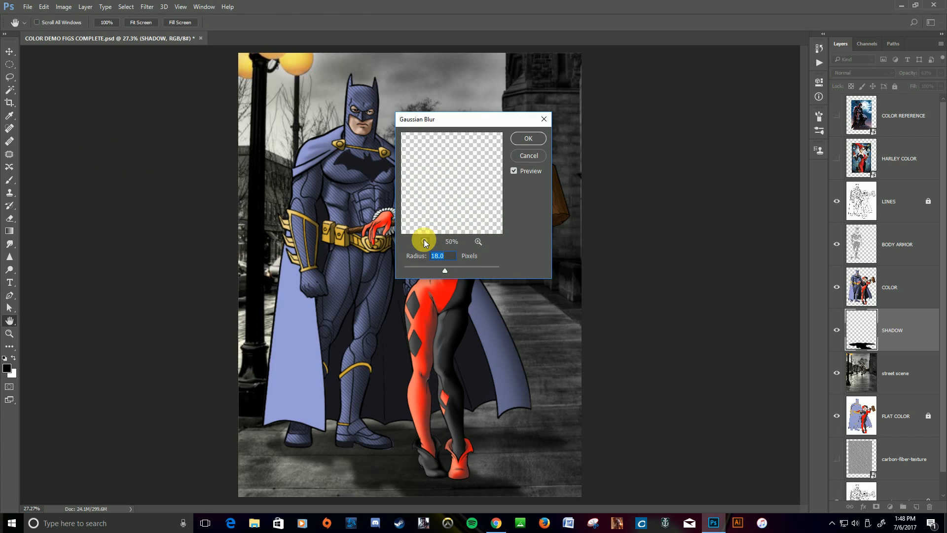
pyautogui.click(424, 241)
pyautogui.moveTo(451, 177)
pyautogui.mouseDown()
pyautogui.moveTo(444, 163)
pyautogui.moveTo(446, 192)
pyautogui.moveTo(458, 183)
pyautogui.mouseUp()
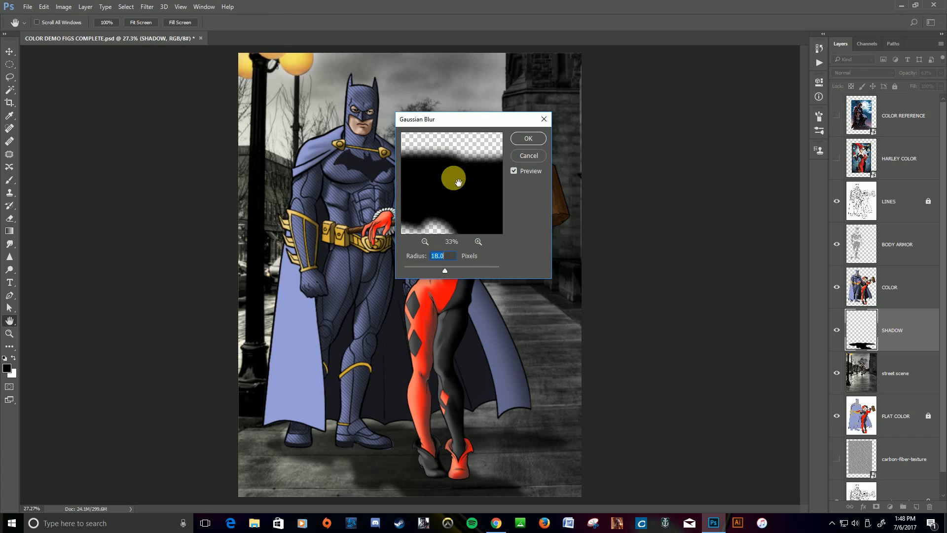
pyautogui.click(425, 241)
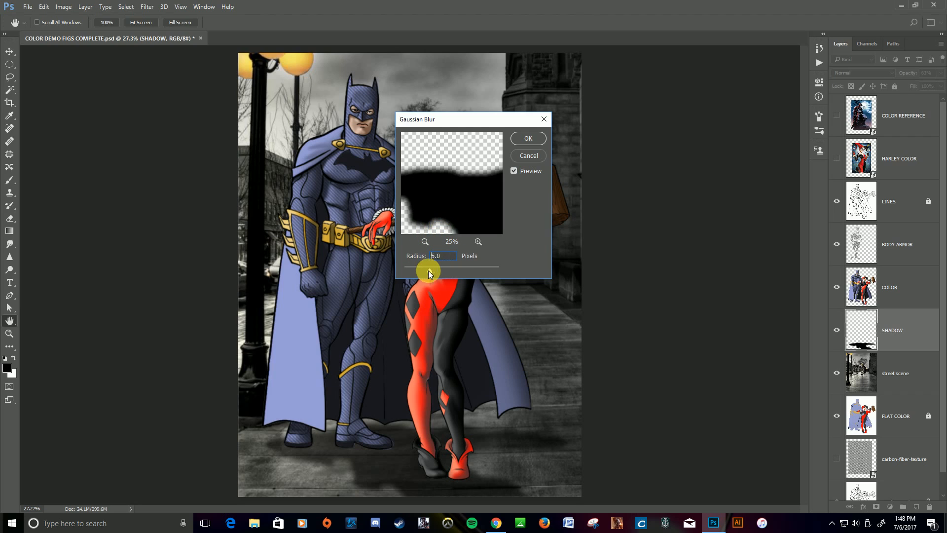
pyautogui.moveTo(428, 270); pyautogui.dragTo(422, 271)
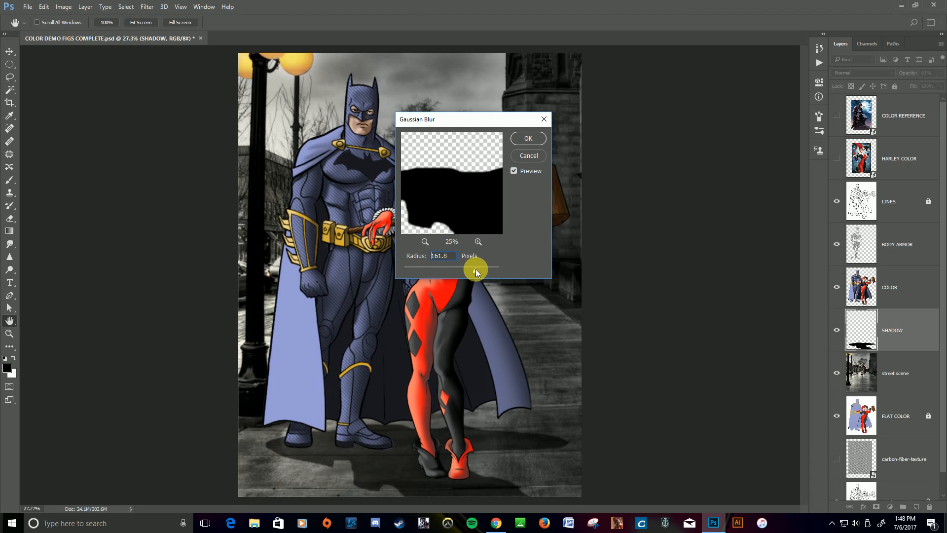
pyautogui.moveTo(476, 268); pyautogui.dragTo(452, 267)
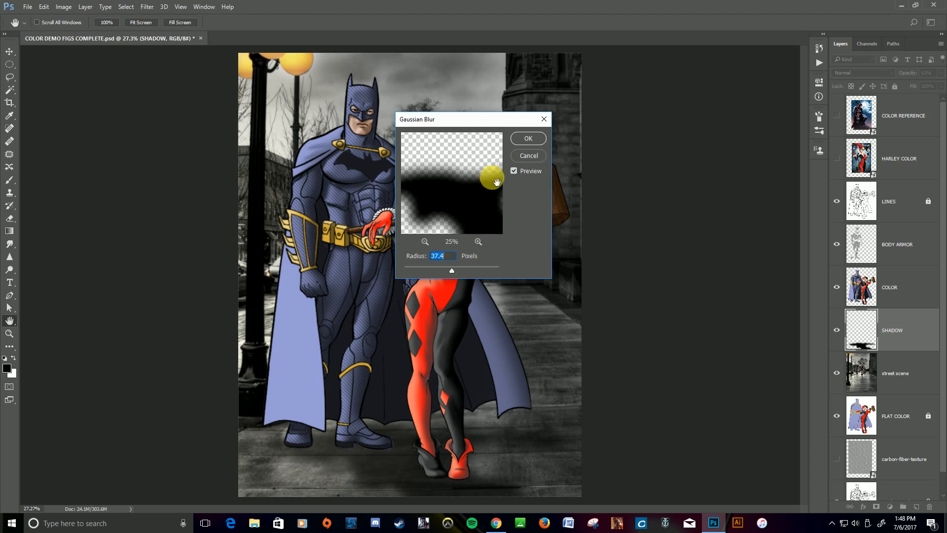
pyautogui.click(528, 138)
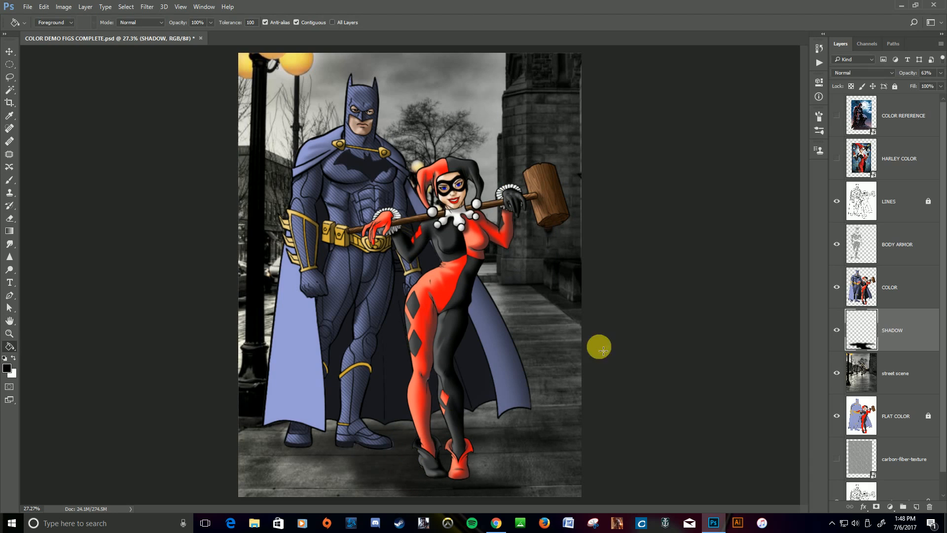
pyautogui.click(942, 74)
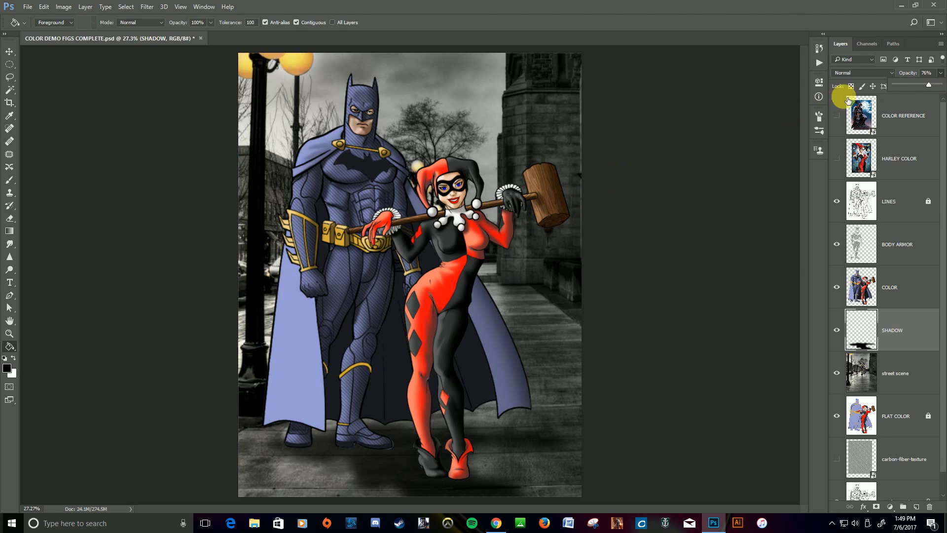
pyautogui.moveTo(927, 85); pyautogui.dragTo(924, 84)
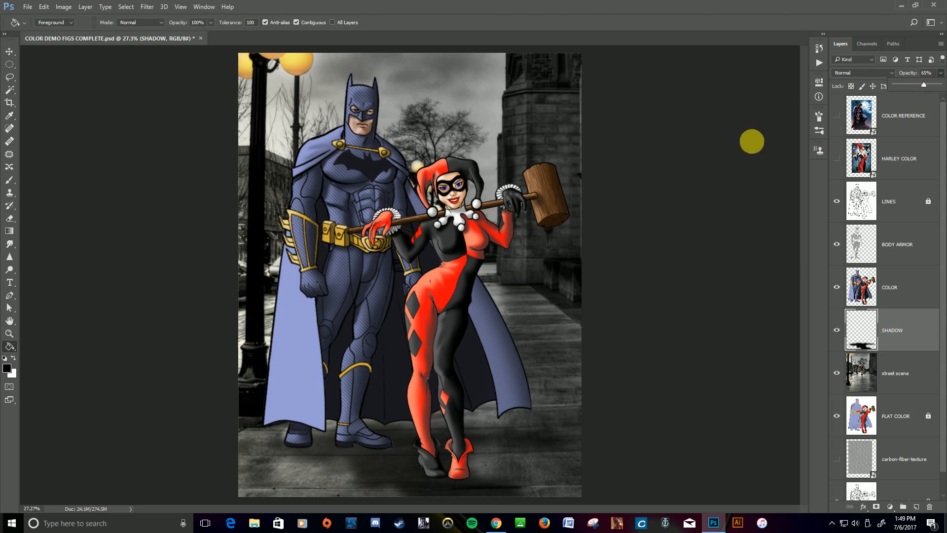